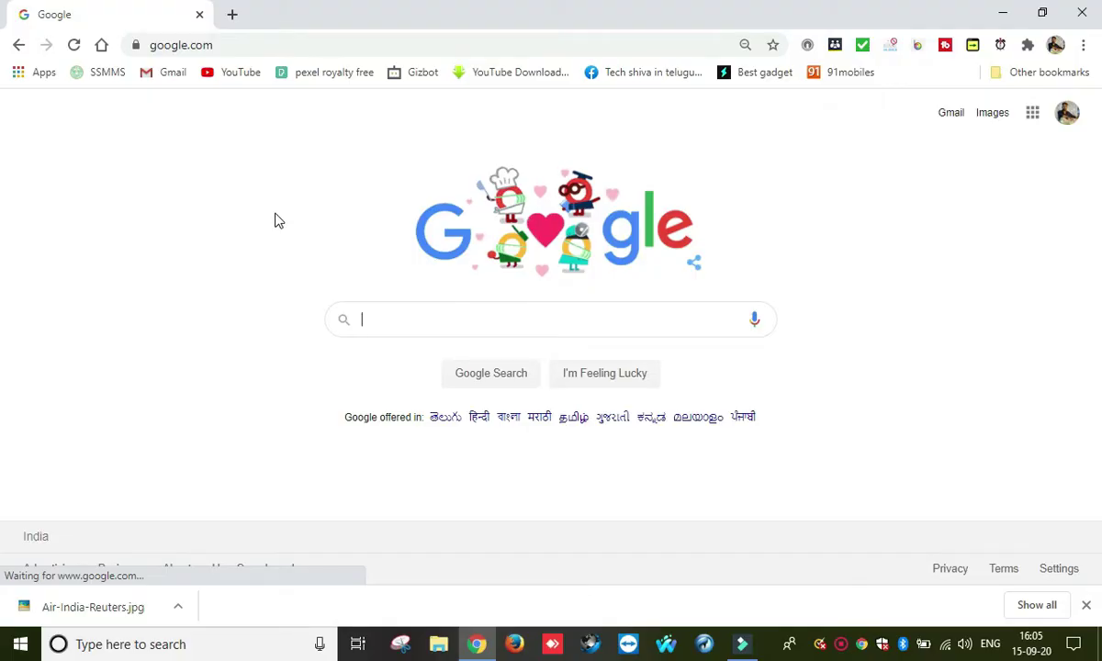
Search Google for 'flight ticket booking' and scroll the results to the MakeMyTrip listing.
left_click(438, 323)
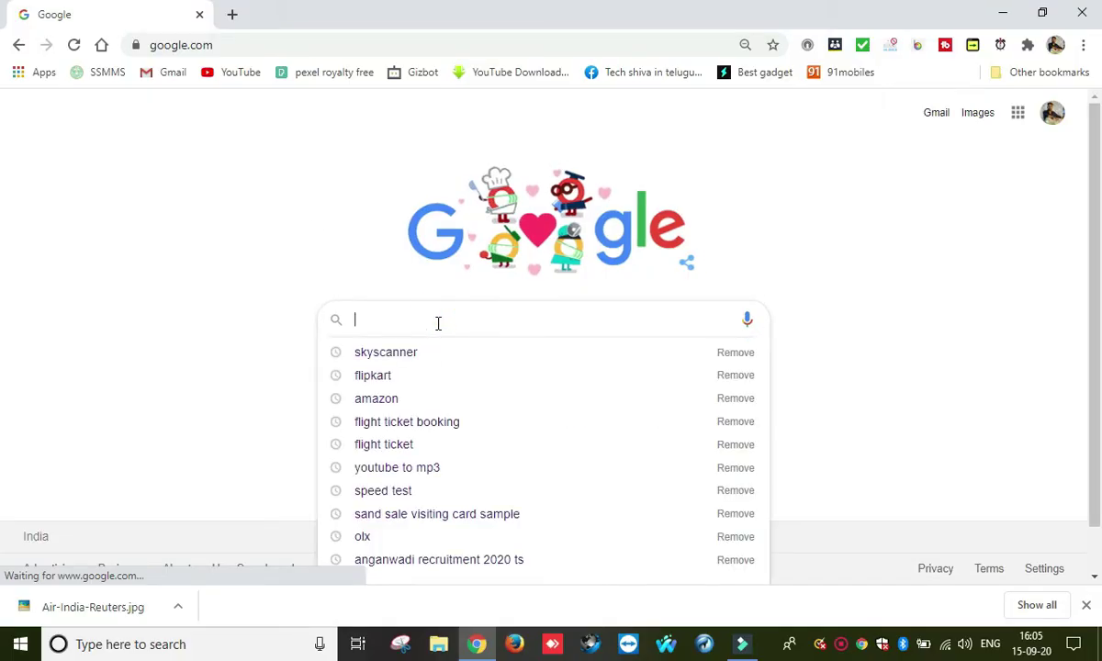
type("FLIGHT")
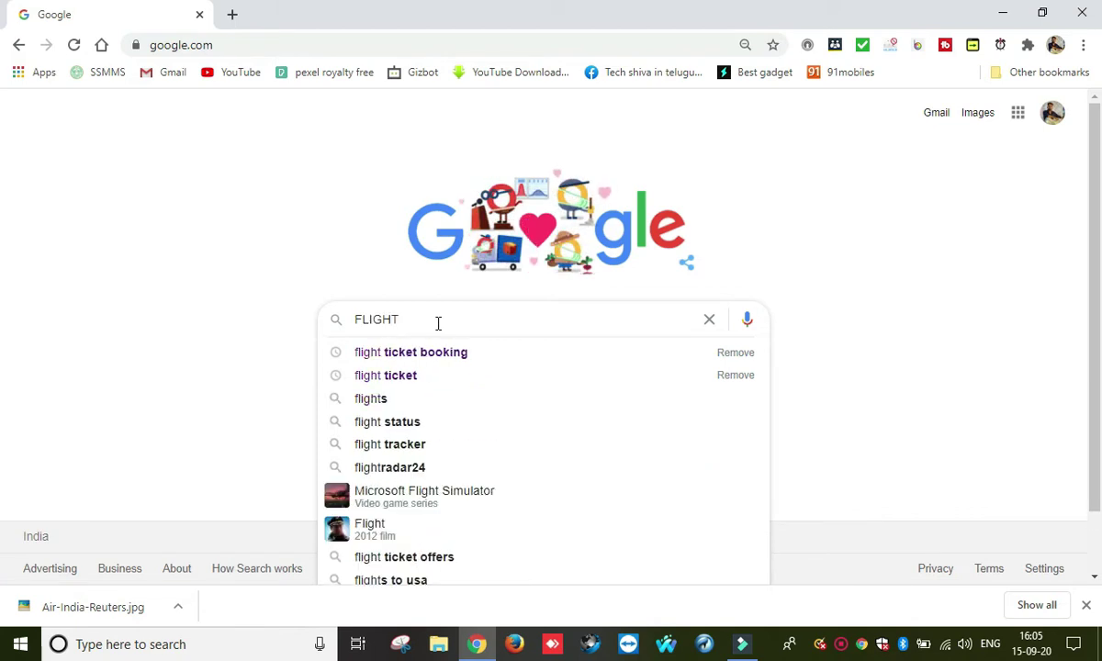
left_click(439, 353)
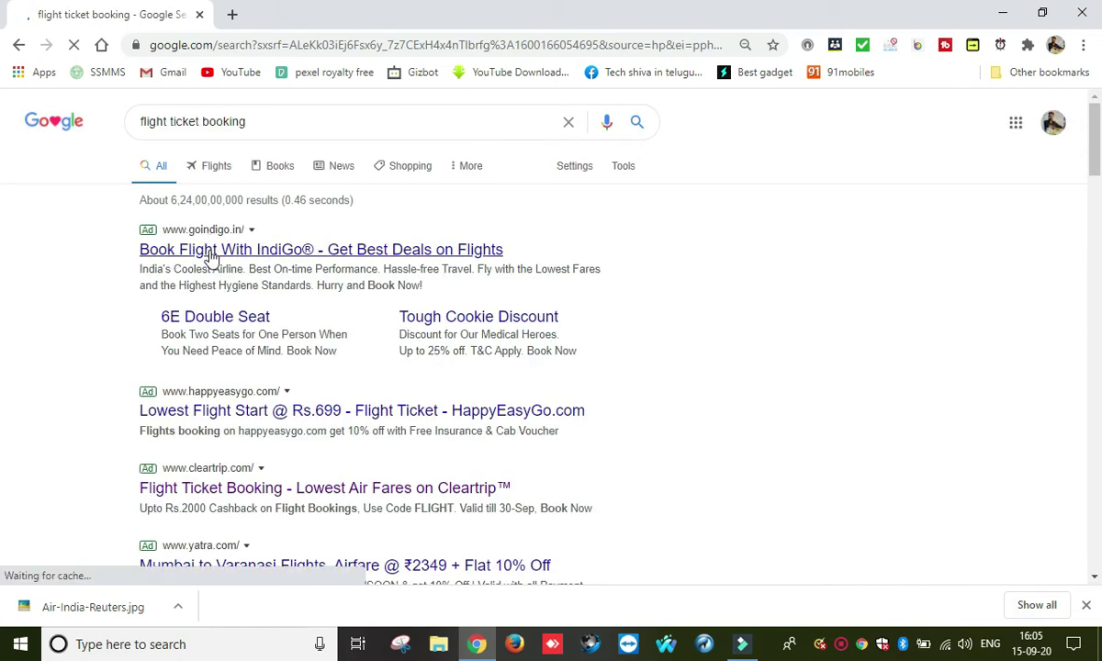
scroll(184, 372, "down", 1)
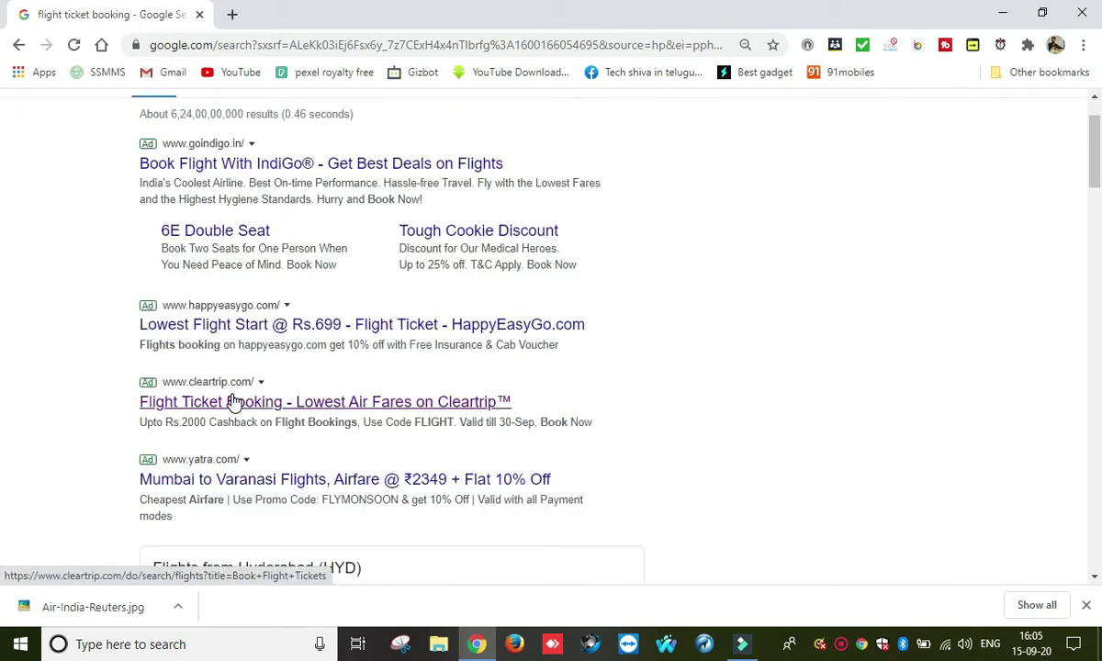
scroll(215, 418, "down", 1)
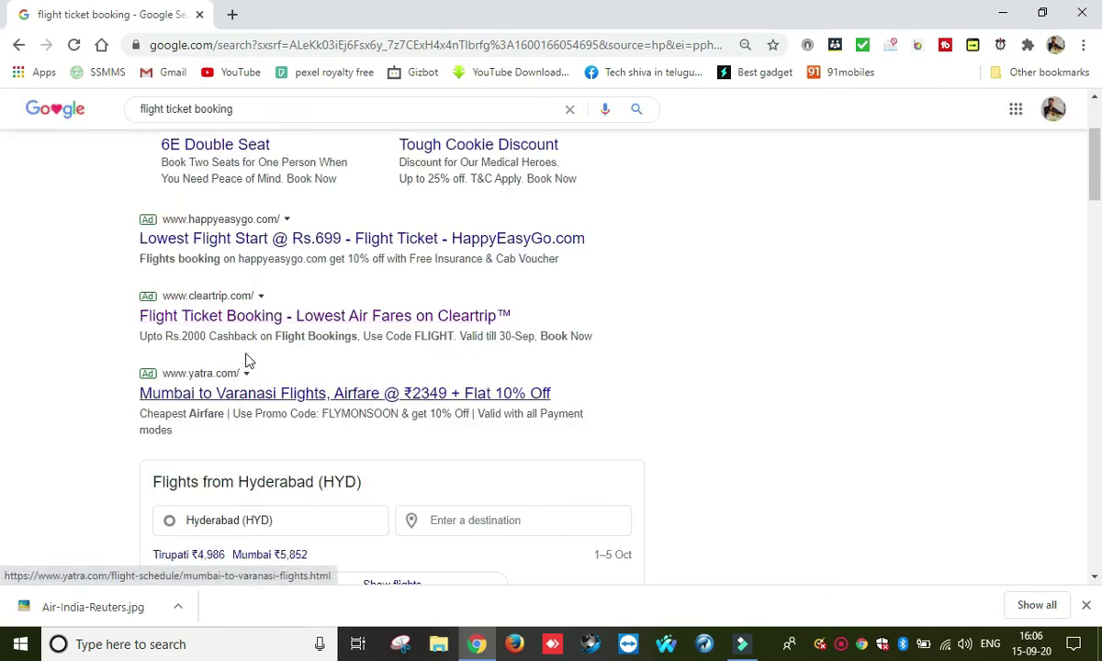
scroll(227, 330, "down", 1)
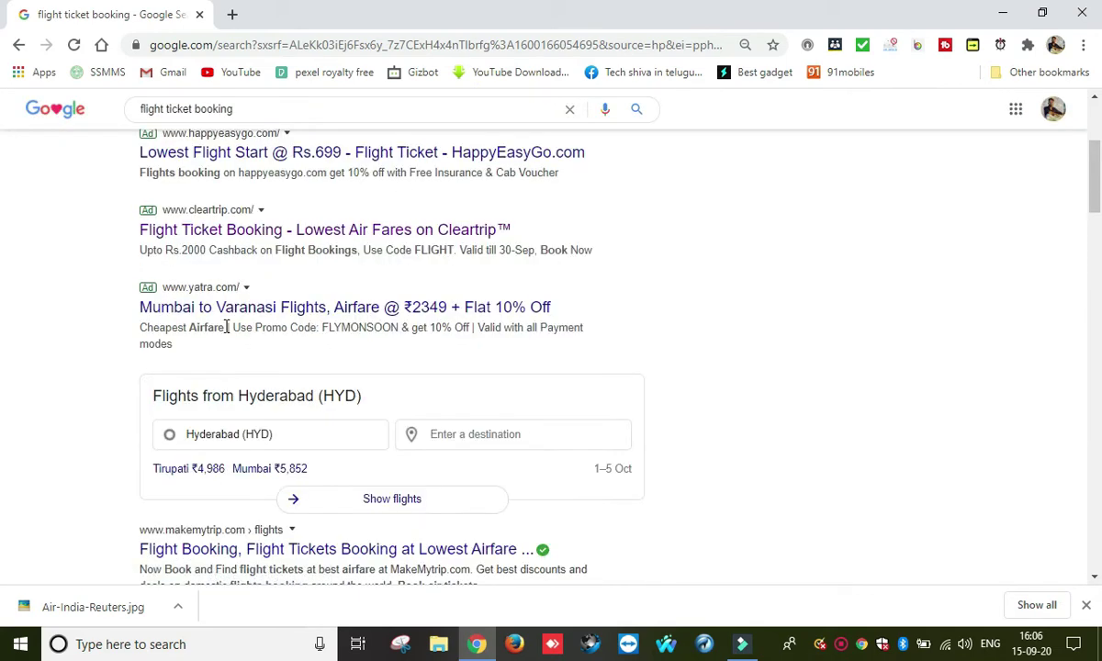
scroll(226, 335, "down", 2)
scroll(227, 338, "down", 1)
scroll(223, 335, "down", 2)
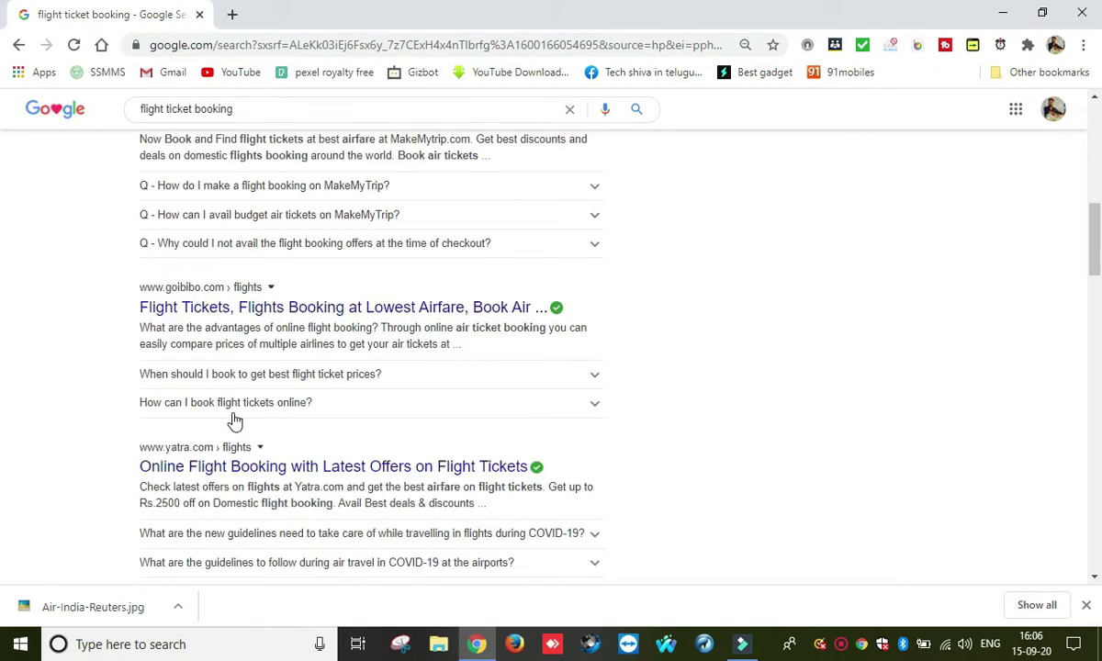
scroll(324, 410, "up", 3)
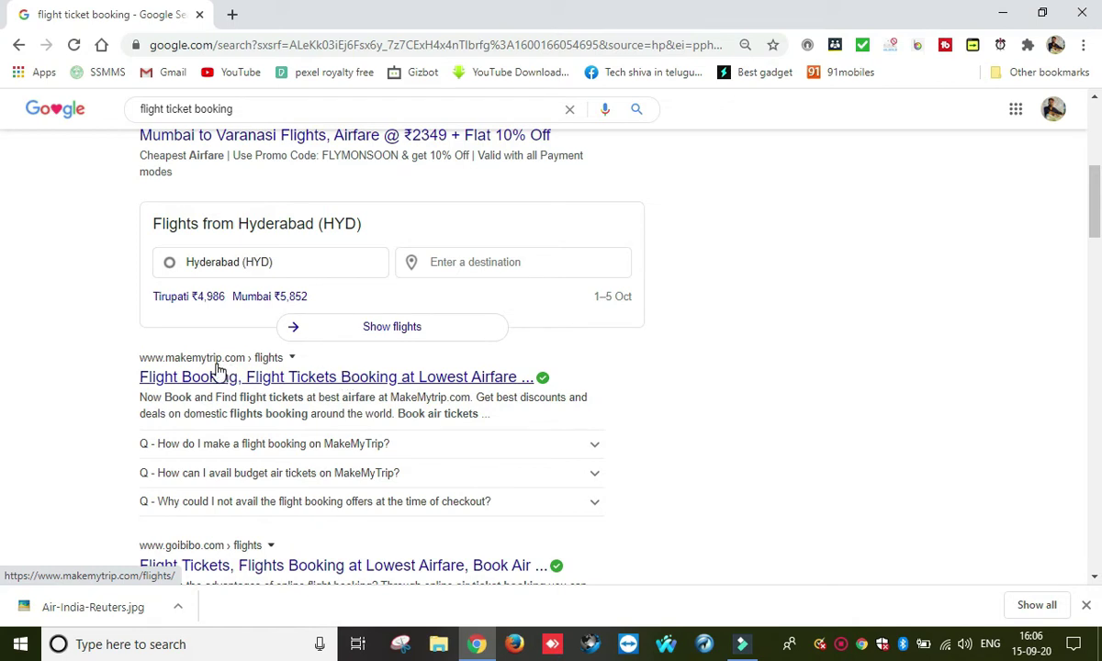
Open the MakeMyTrip flights result and close the Login/Signup pop-up.
left_click(269, 385)
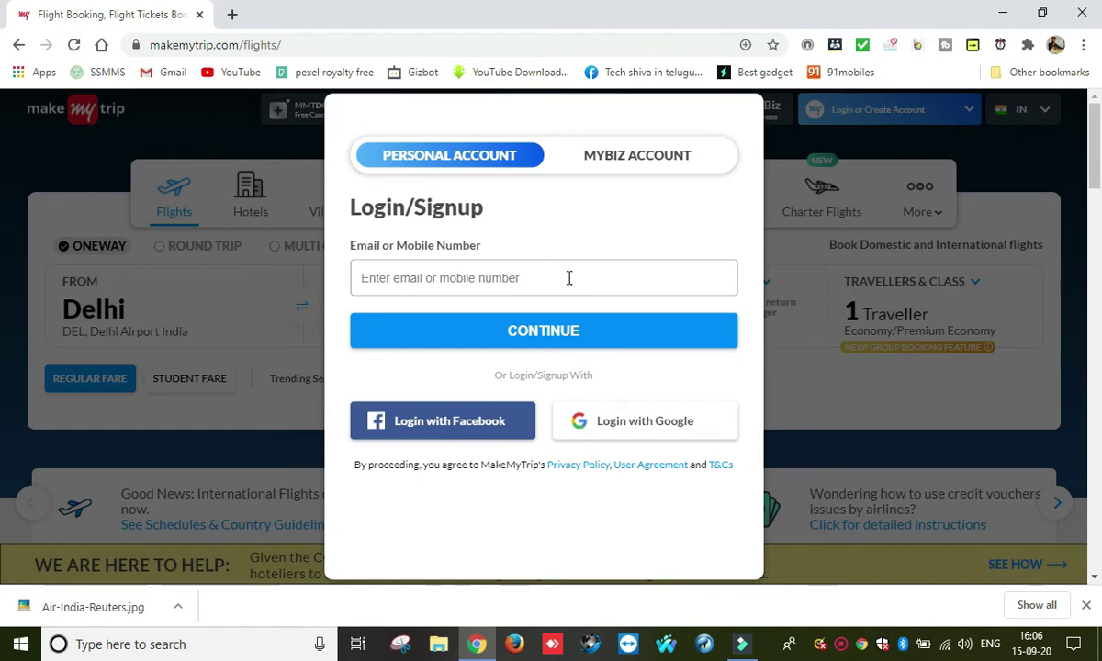
left_click(447, 278)
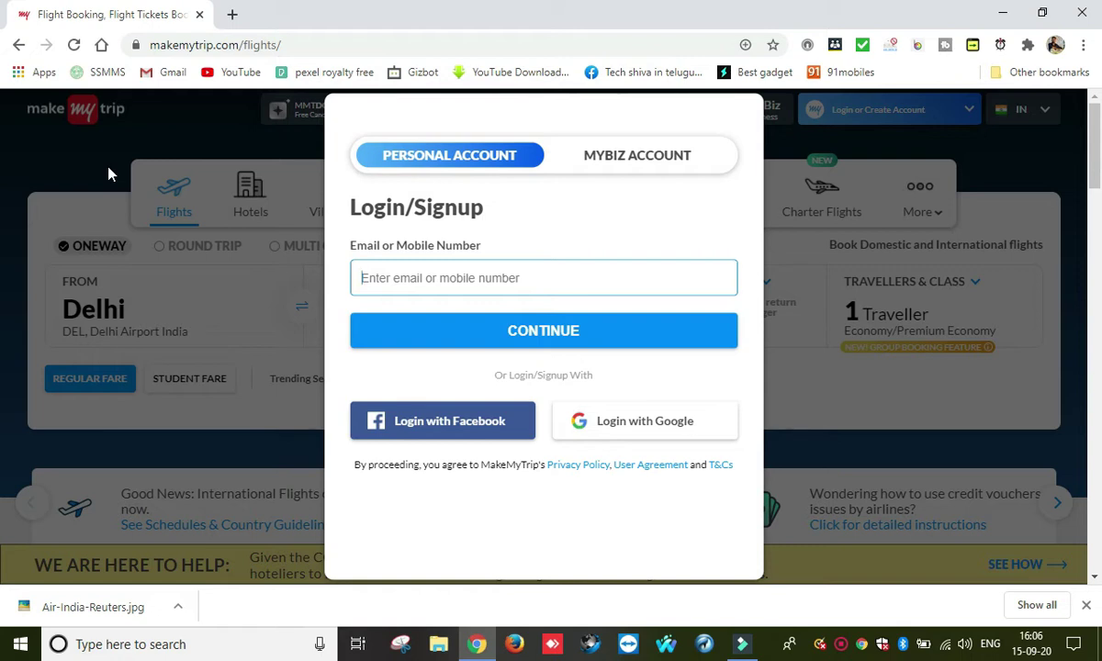
left_click(391, 271)
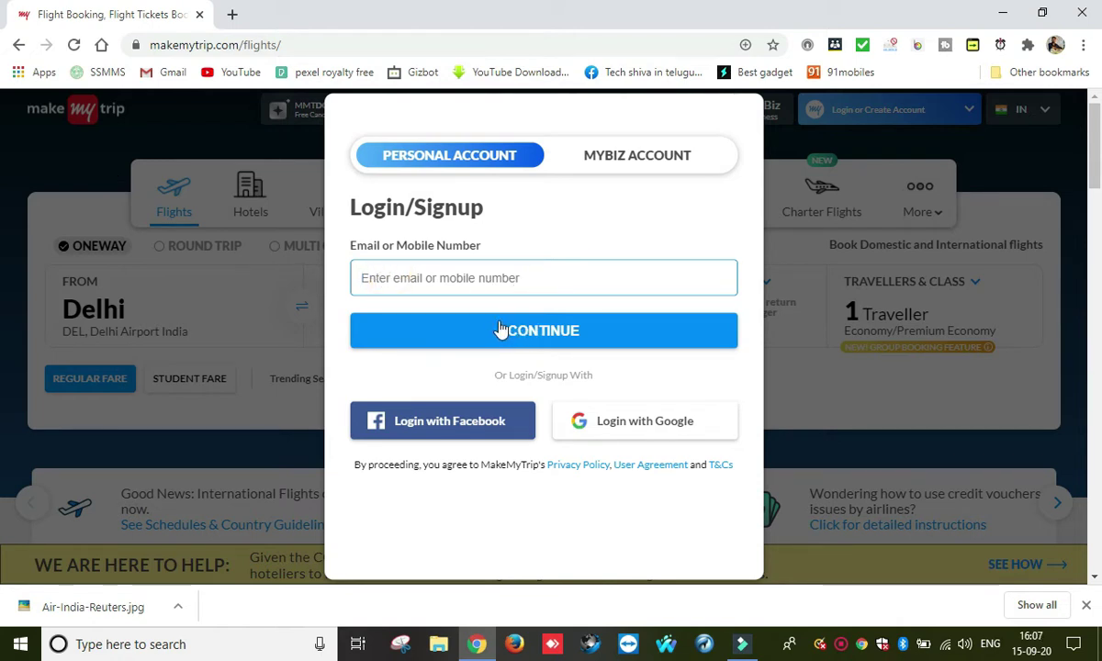
left_click(91, 148)
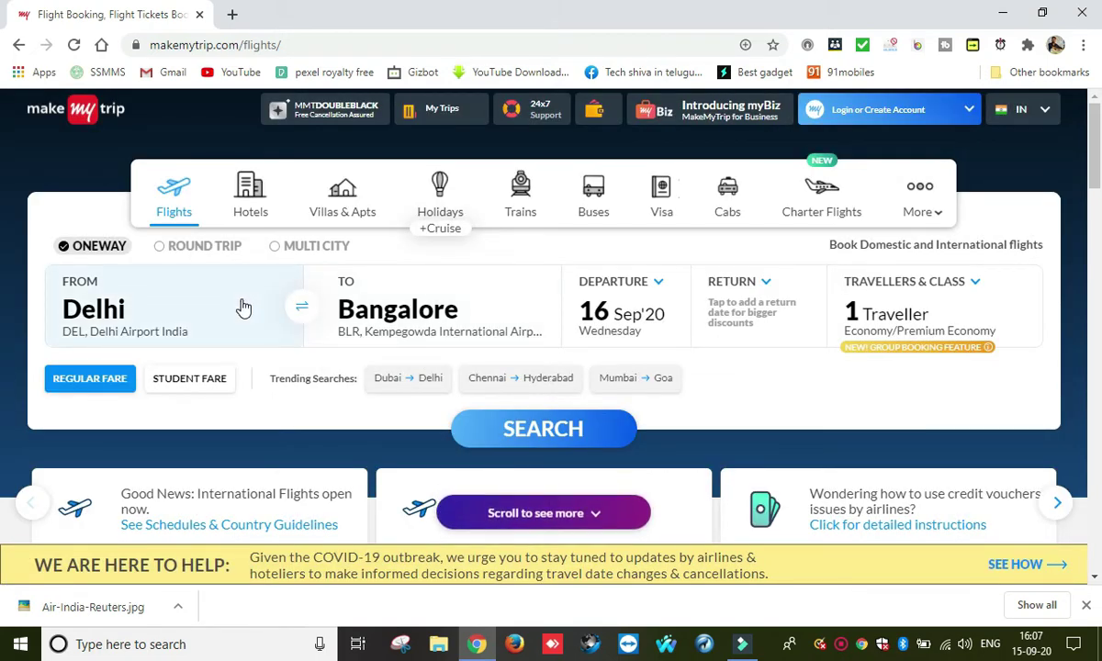
Set the one-way search to Hyderabad to Bangalore, departing 16 Sep'20.
left_click(173, 309)
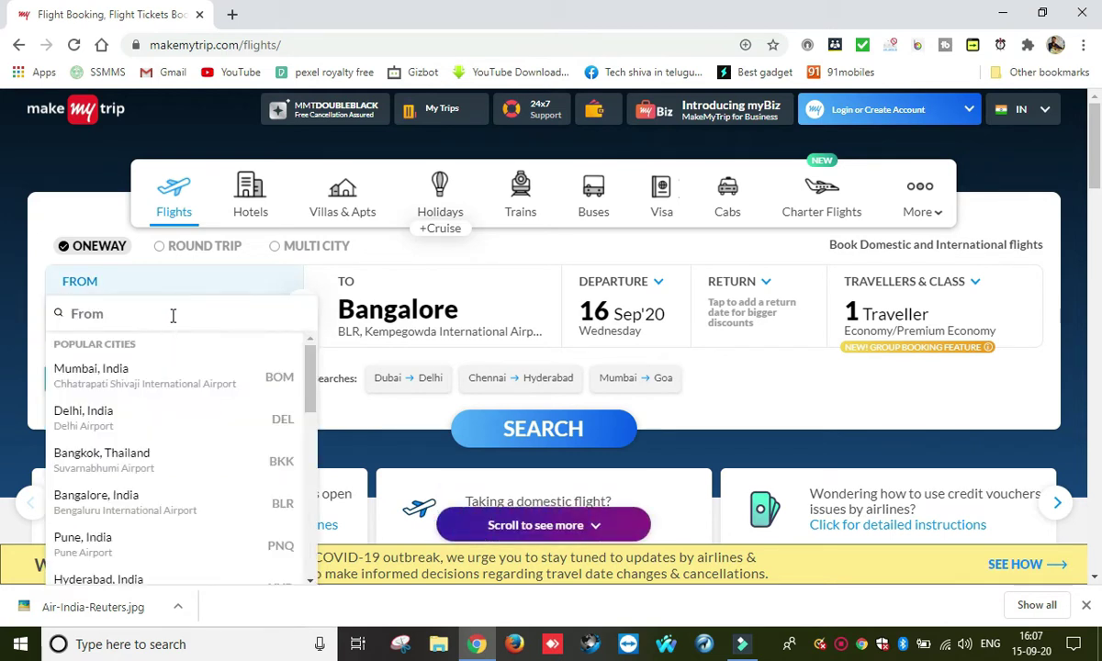
type("HYDE")
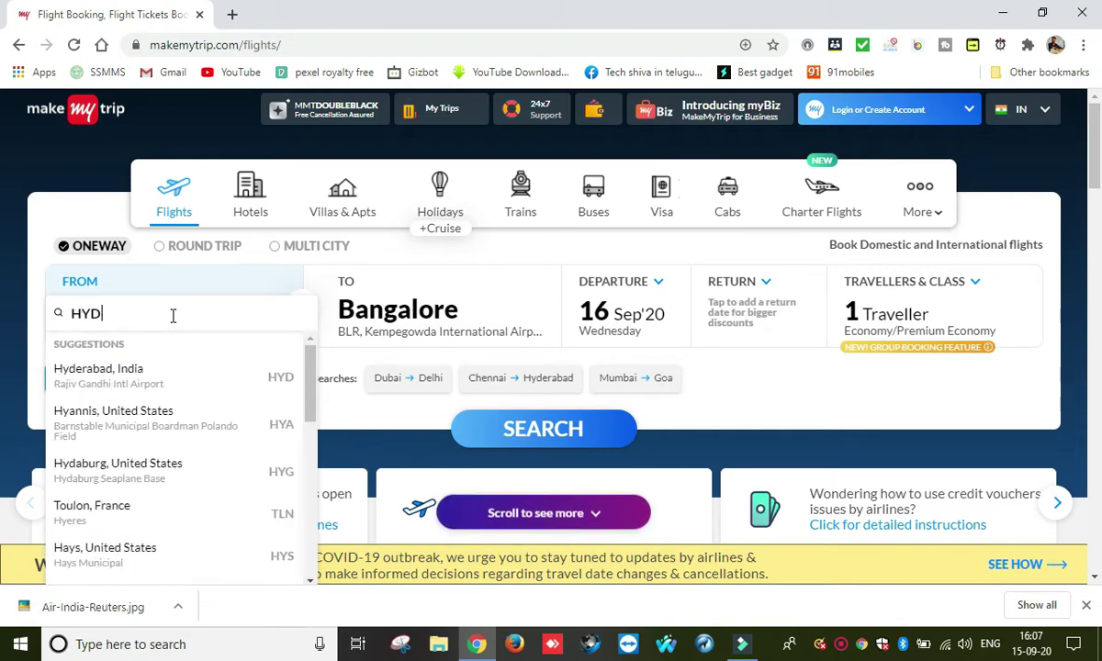
left_click(177, 378)
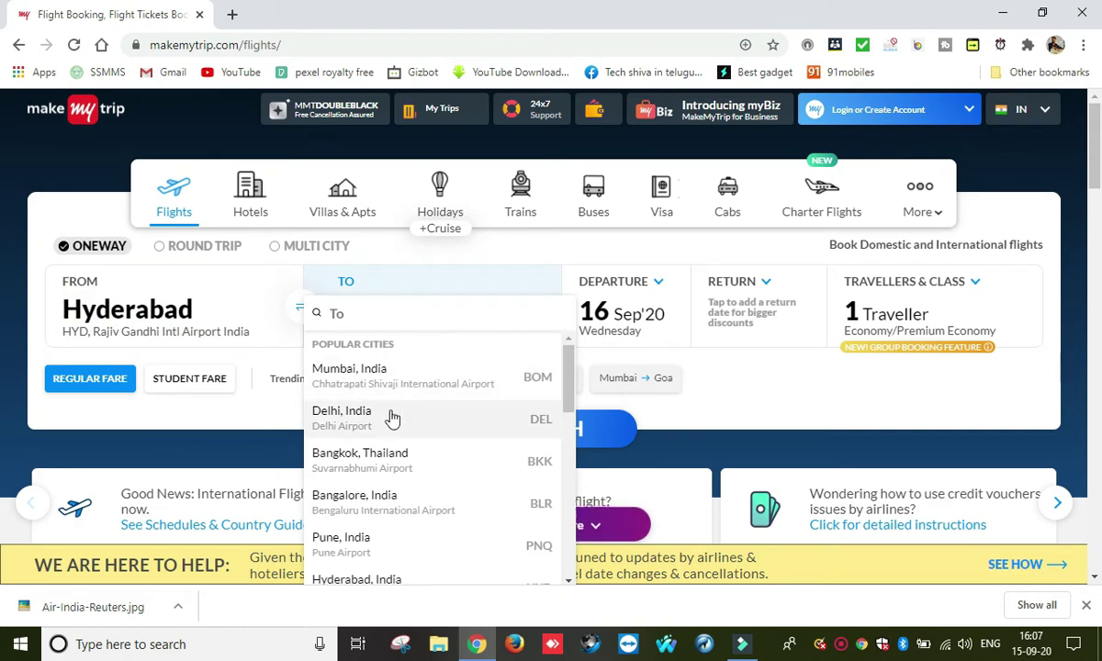
left_click(384, 512)
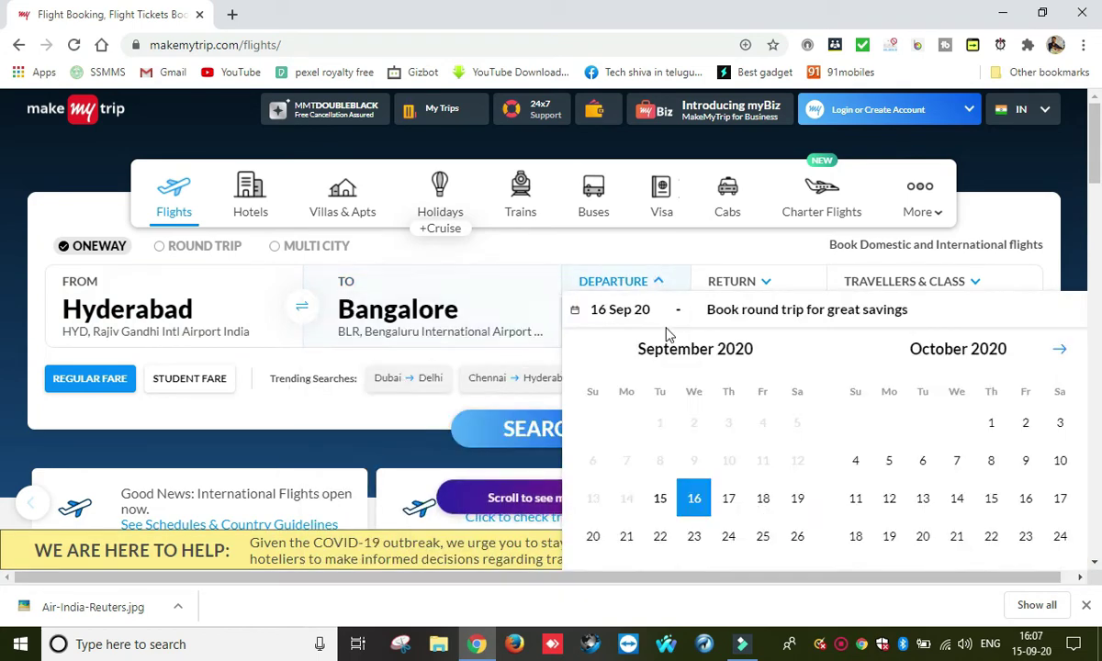
left_click(514, 244)
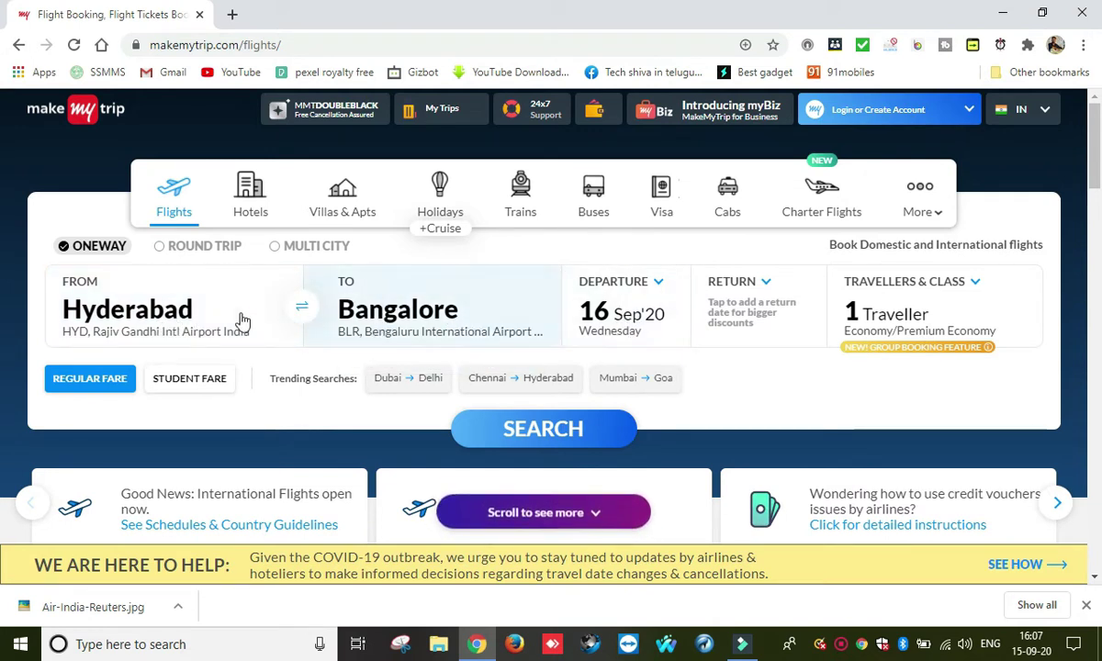
Move the departure date from 16 Sep to 15 Oct'20 in the calendar.
left_click(652, 322)
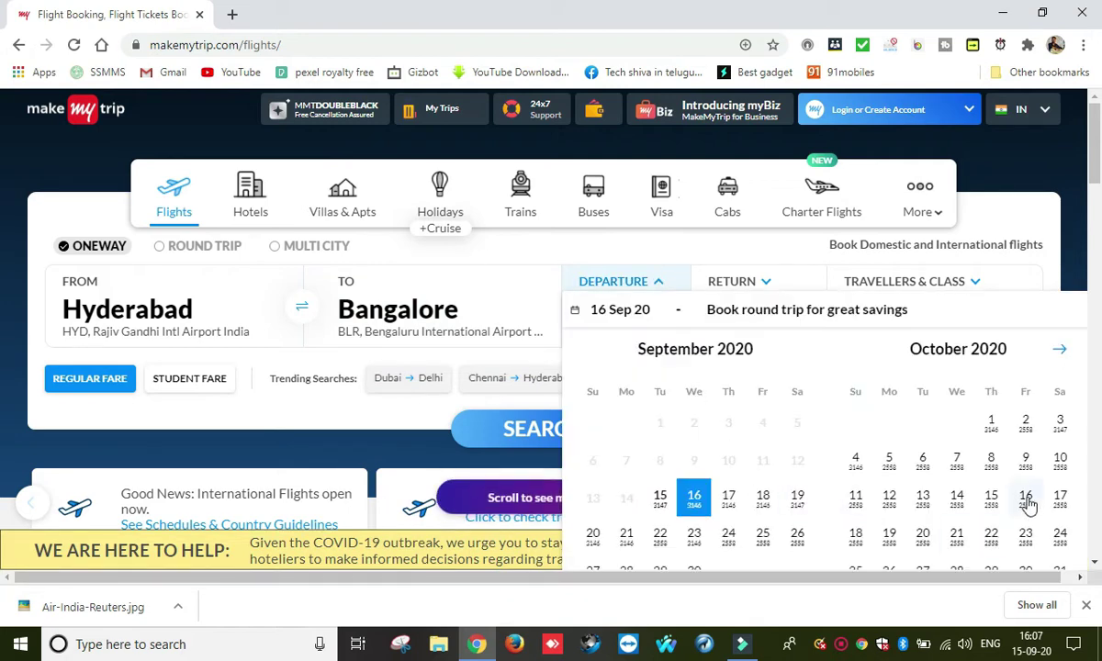
triple_click(745, 239)
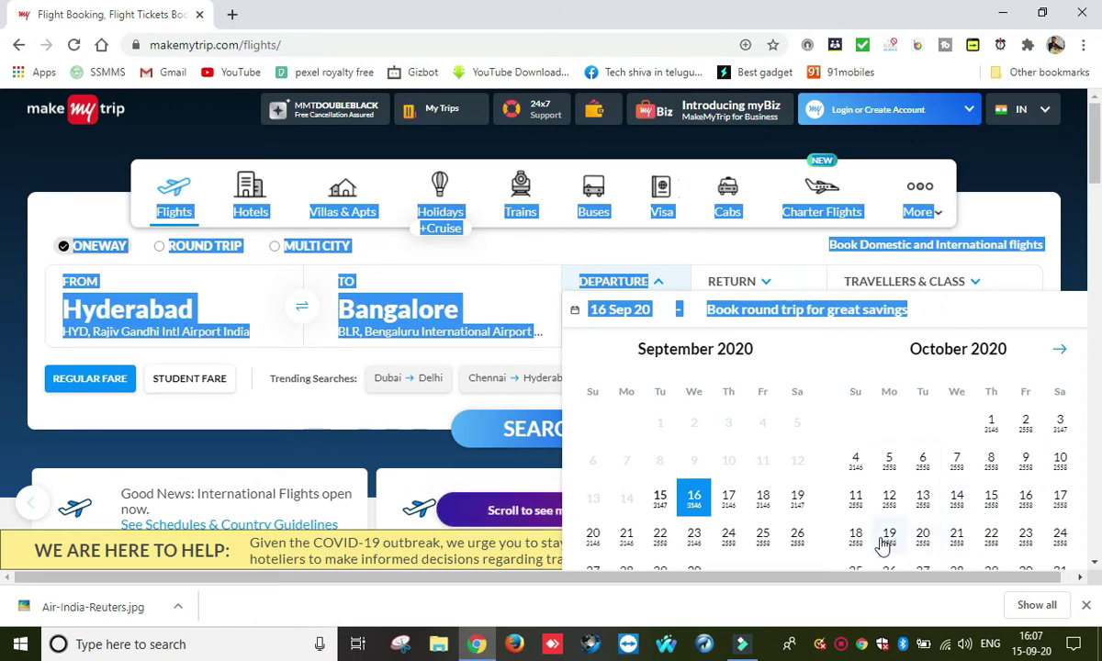
left_click(1061, 352)
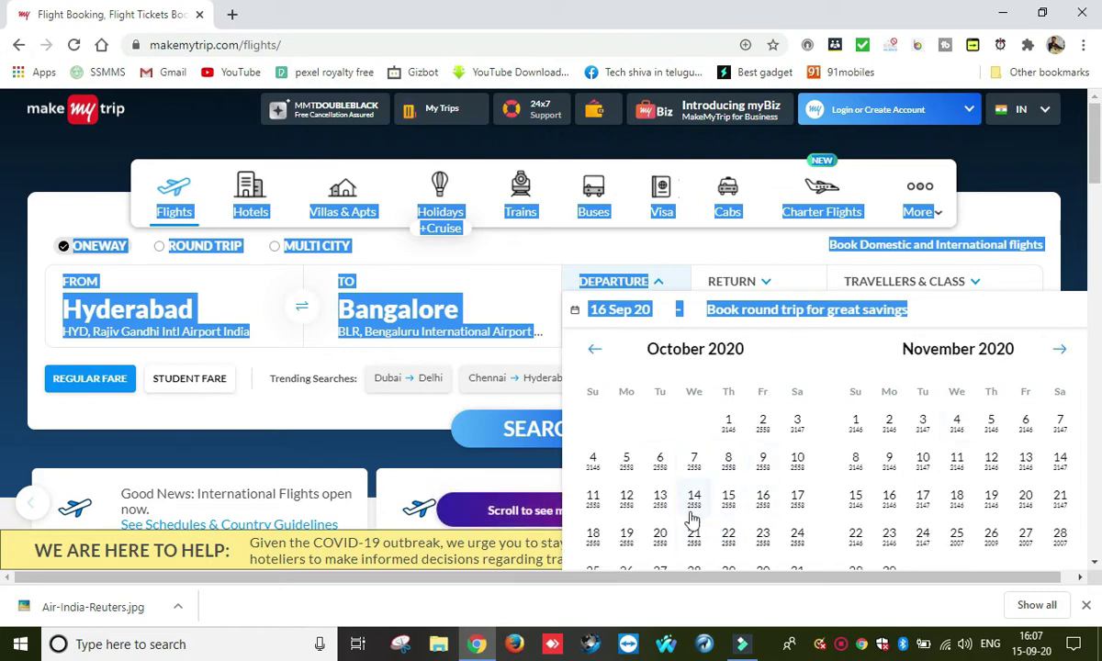
left_click(728, 503)
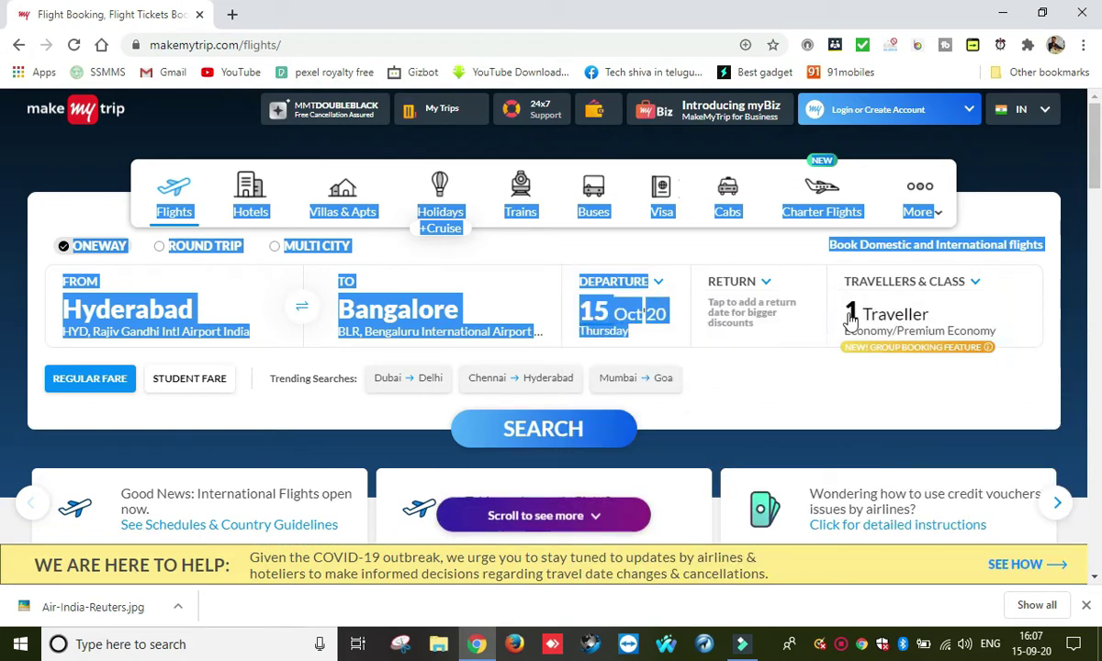
left_click(684, 356)
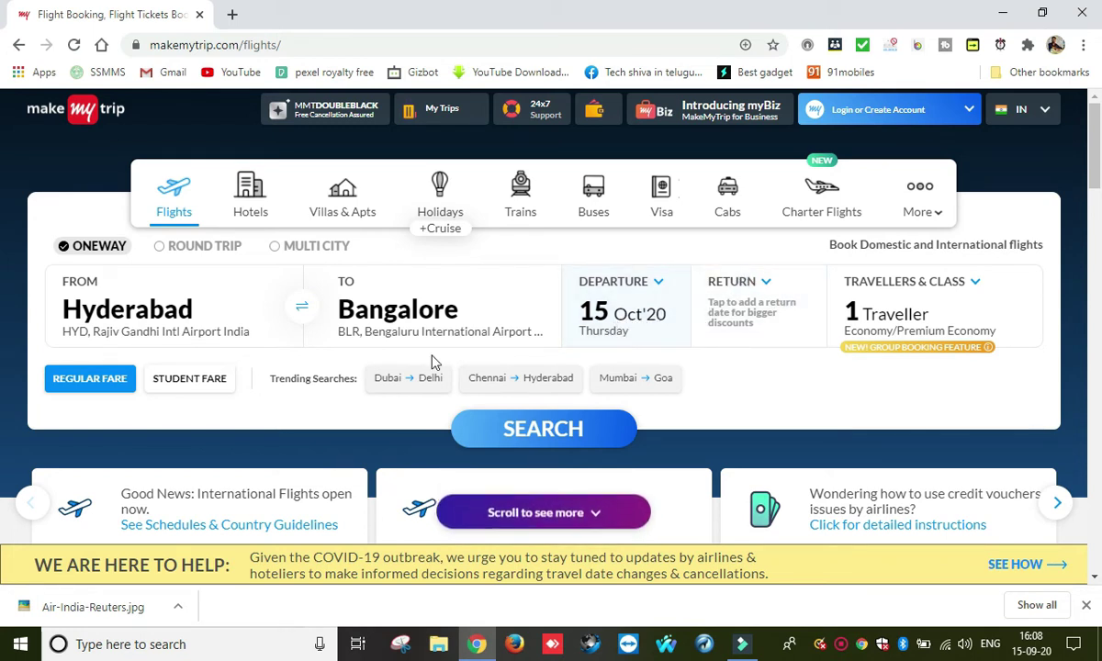
Keep the trip one-way and apply 1 adult in Travellers & Class.
left_click(165, 249)
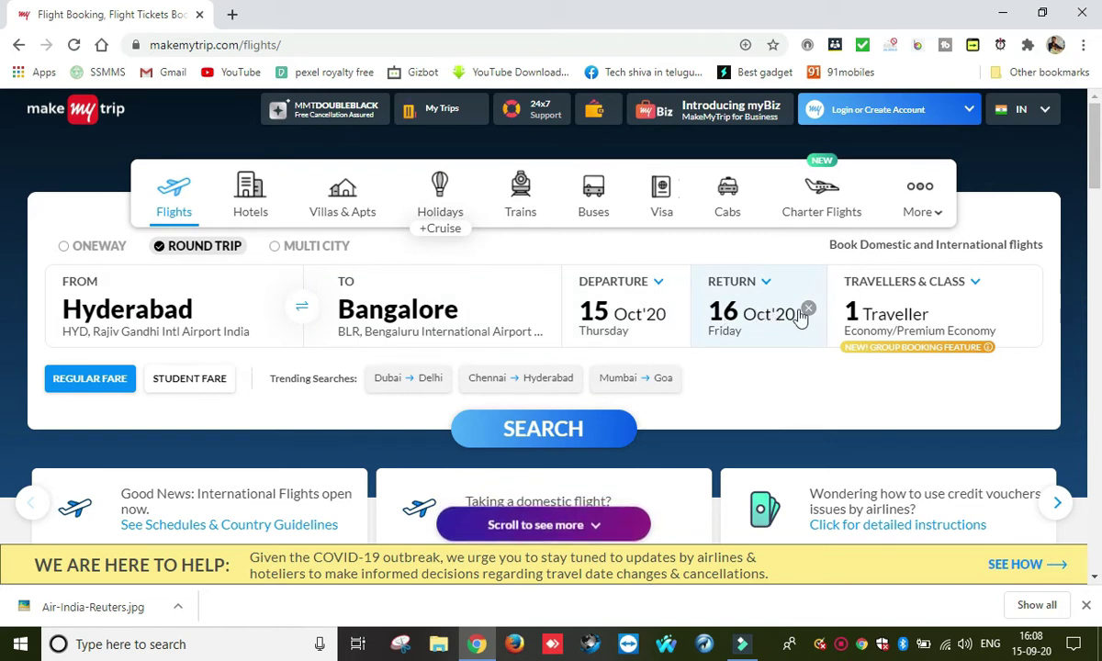
left_click(66, 246)
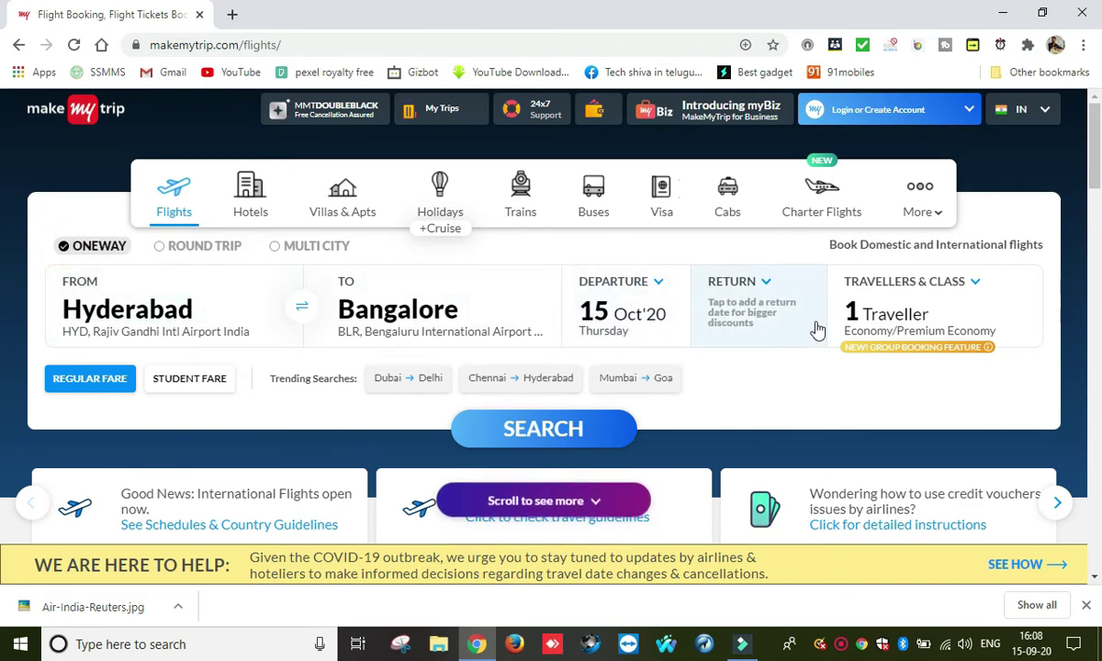
left_click(977, 290)
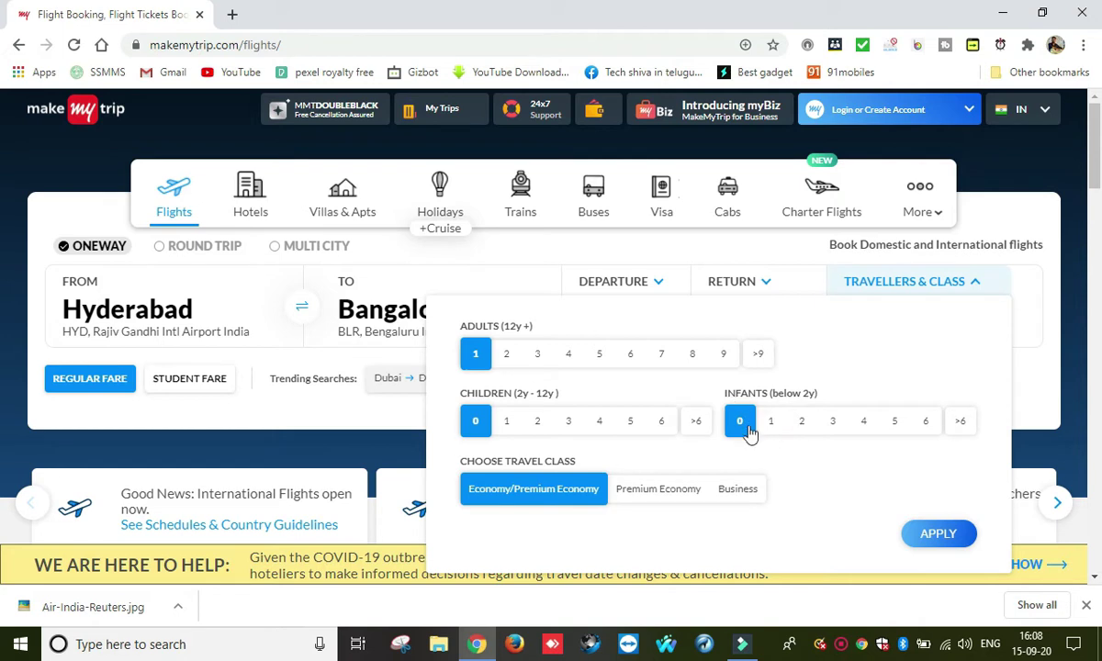
left_click(477, 358)
left_click(944, 542)
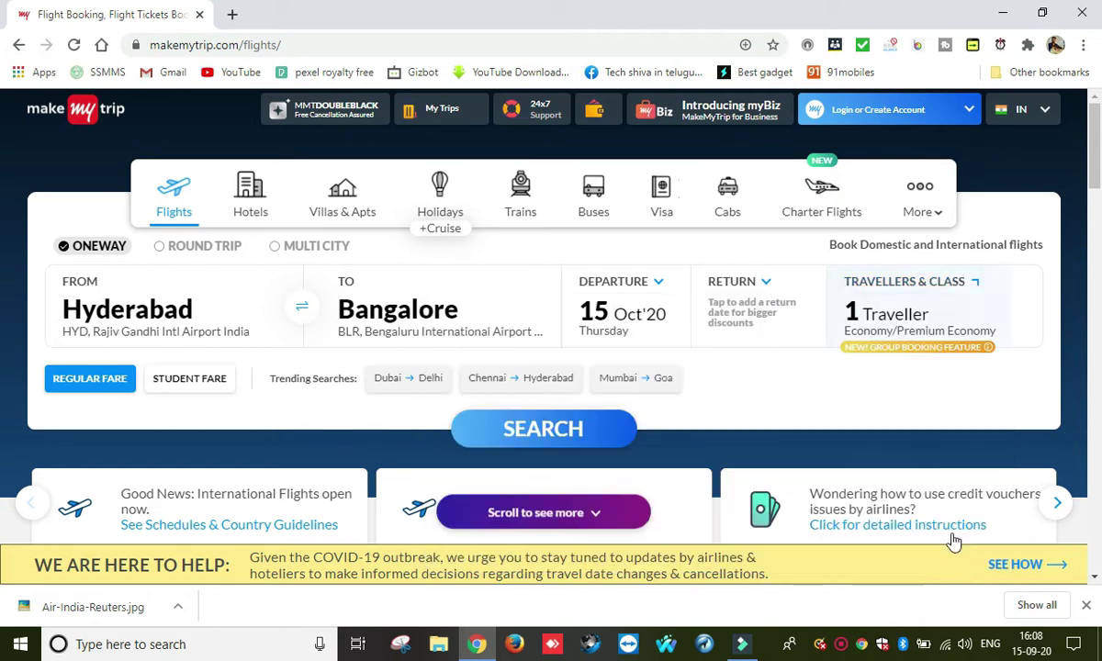
Confirm Economy/Premium Economy class and search Hyderabad to Bangalore flights.
left_click(960, 285)
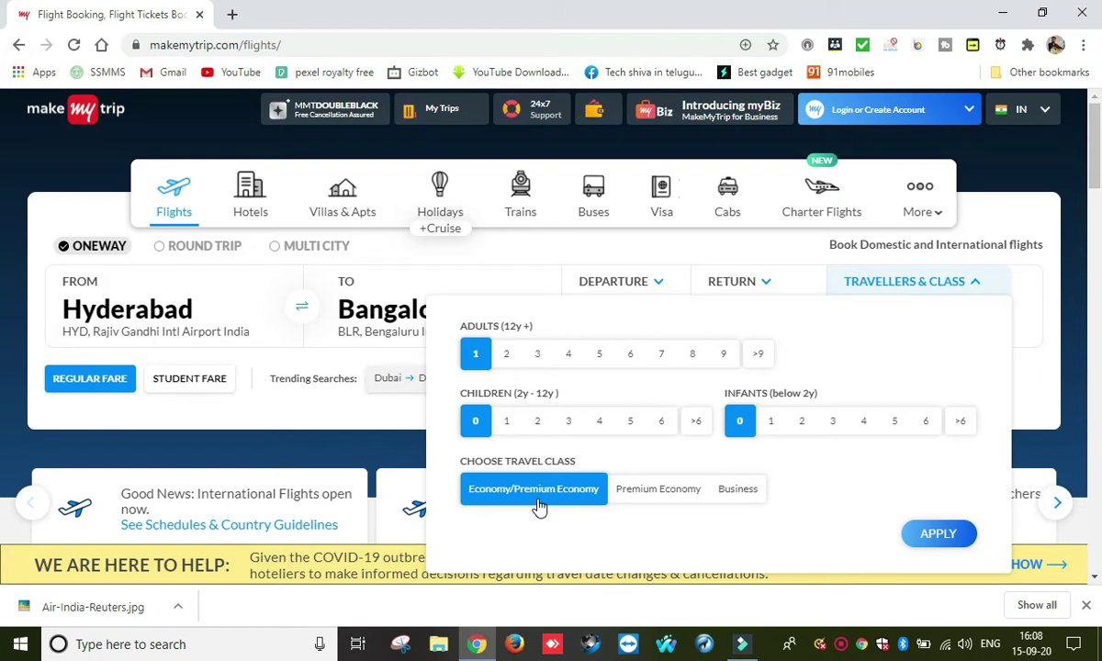
left_click(656, 495)
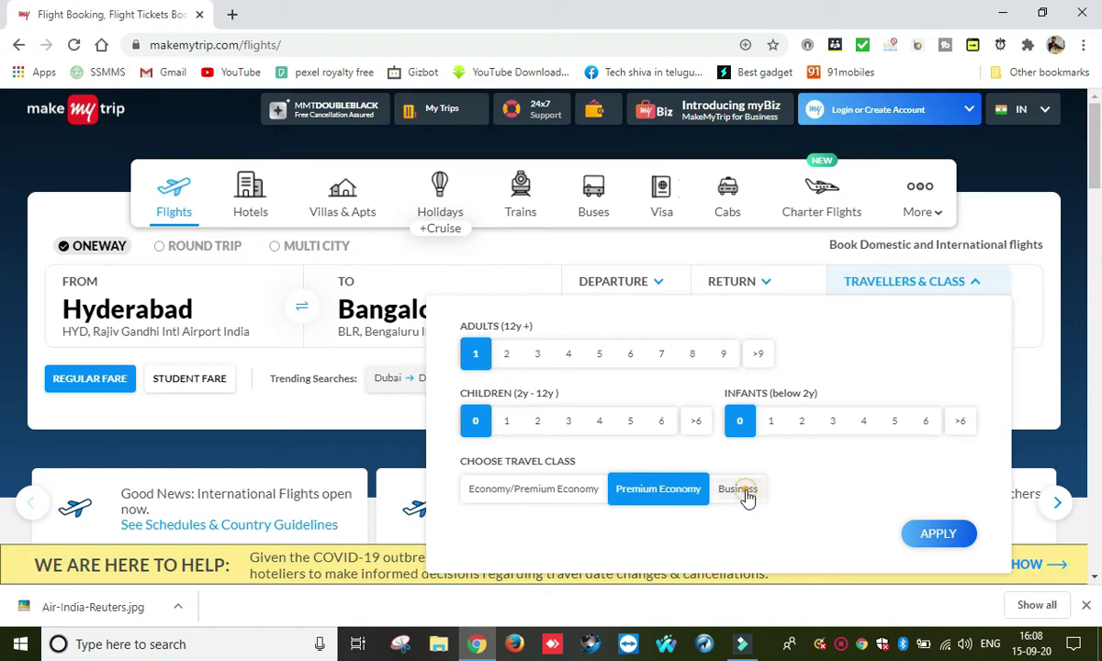
left_click(748, 496)
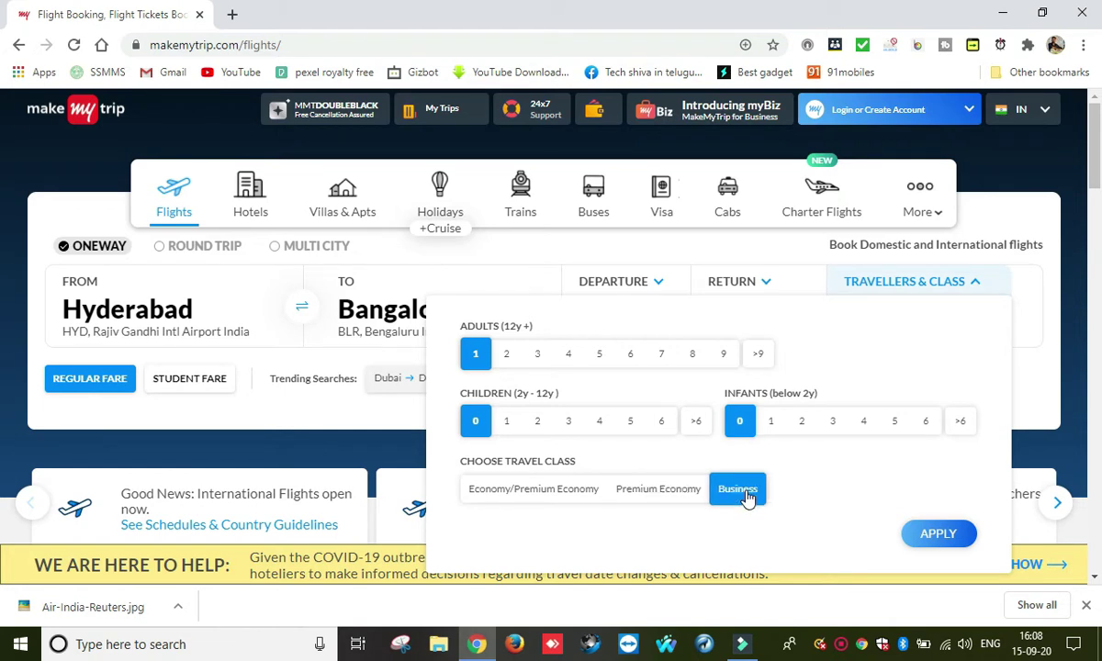
left_click(512, 498)
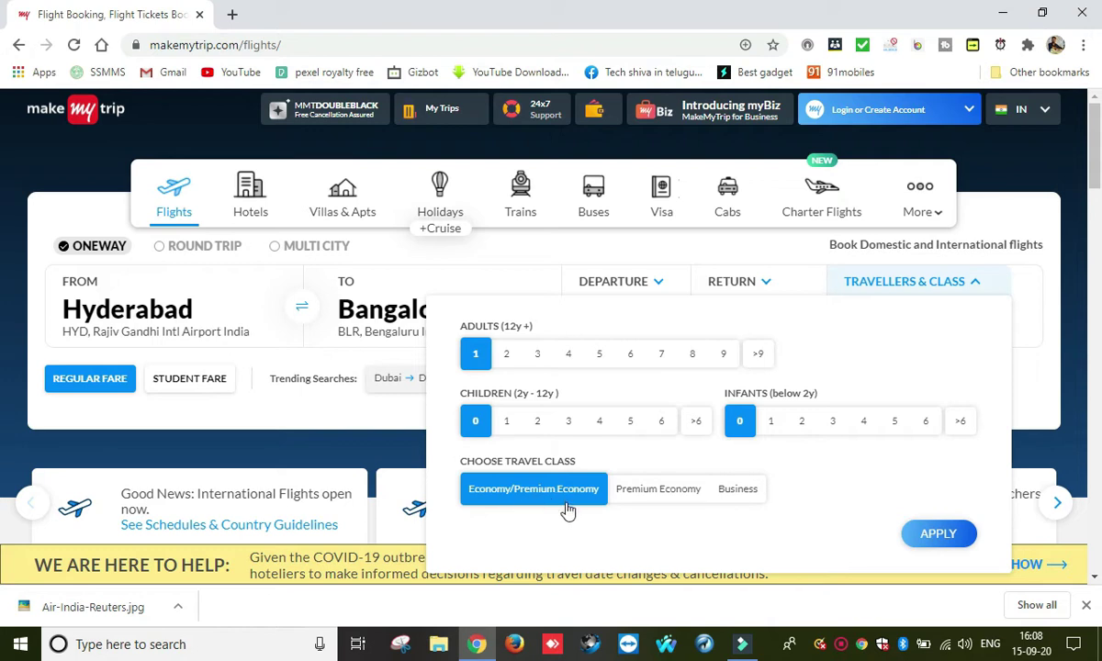
left_click(924, 537)
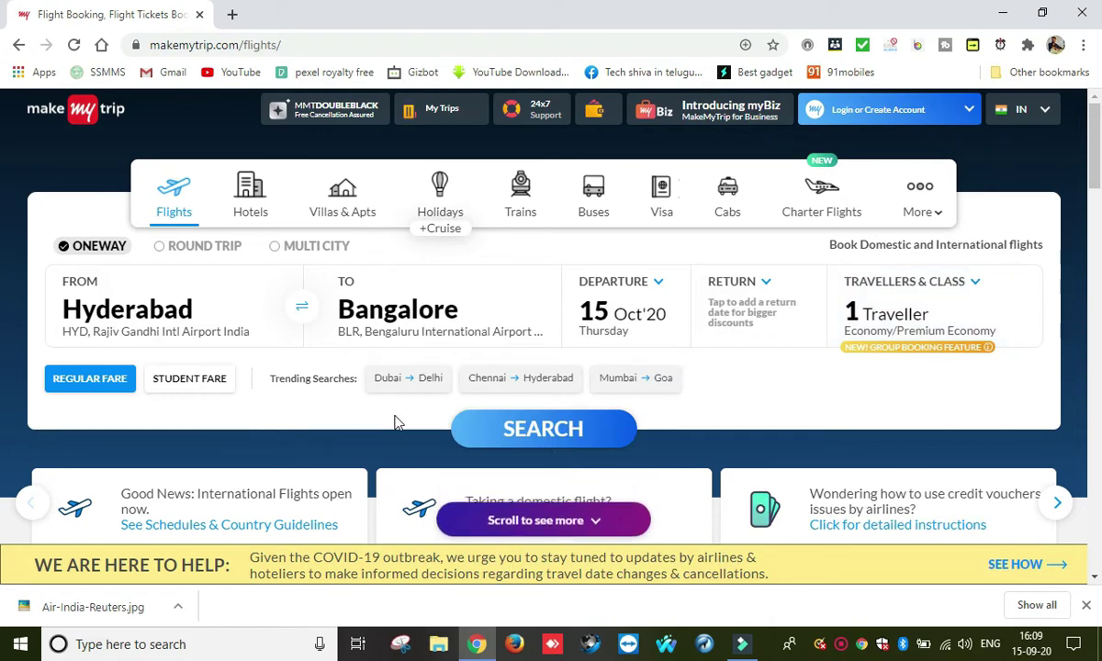
left_click(521, 441)
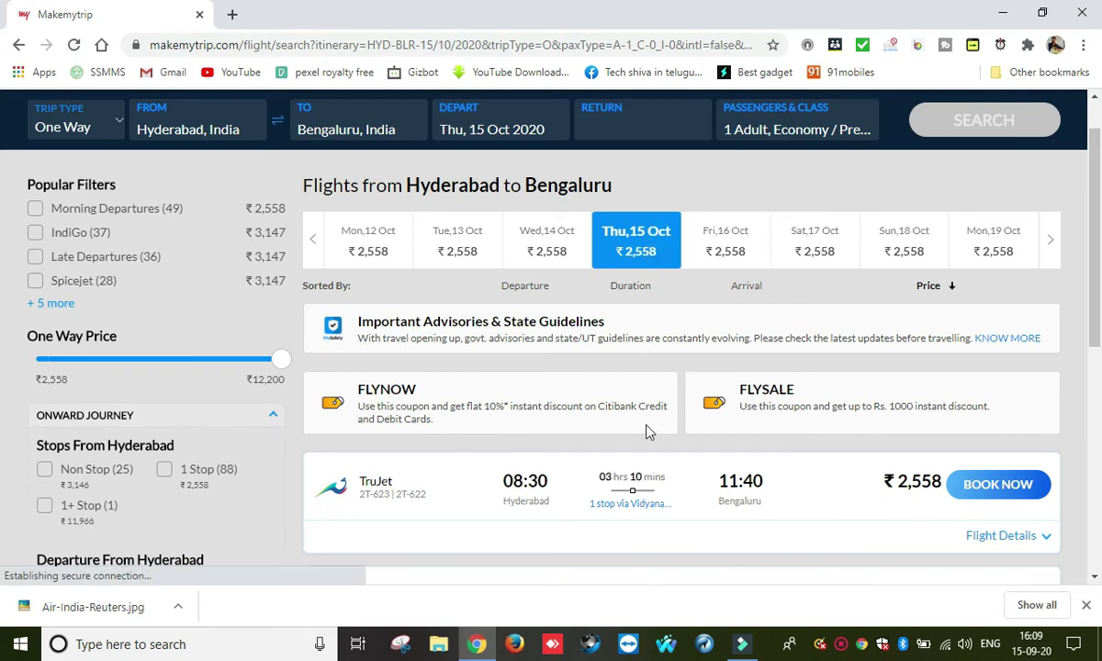
scroll(597, 471, "down", 2)
scroll(597, 472, "up", 1)
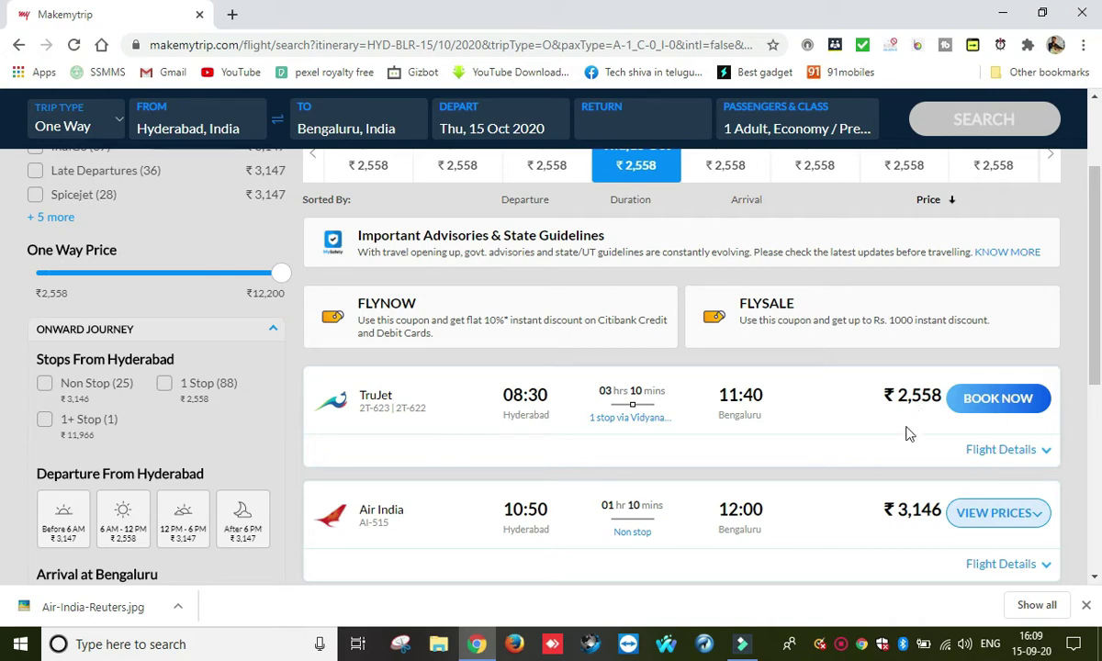
scroll(907, 435, "down", 1)
scroll(912, 418, "down", 1)
scroll(900, 459, "down", 2)
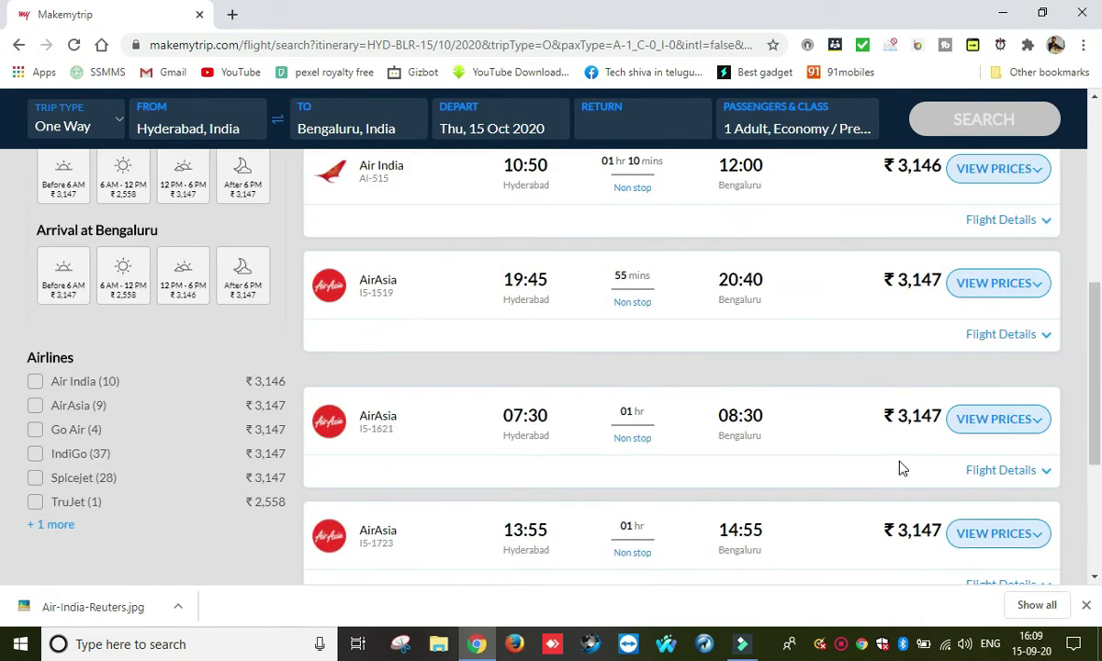
scroll(895, 404, "up", 2)
scroll(896, 402, "up", 2)
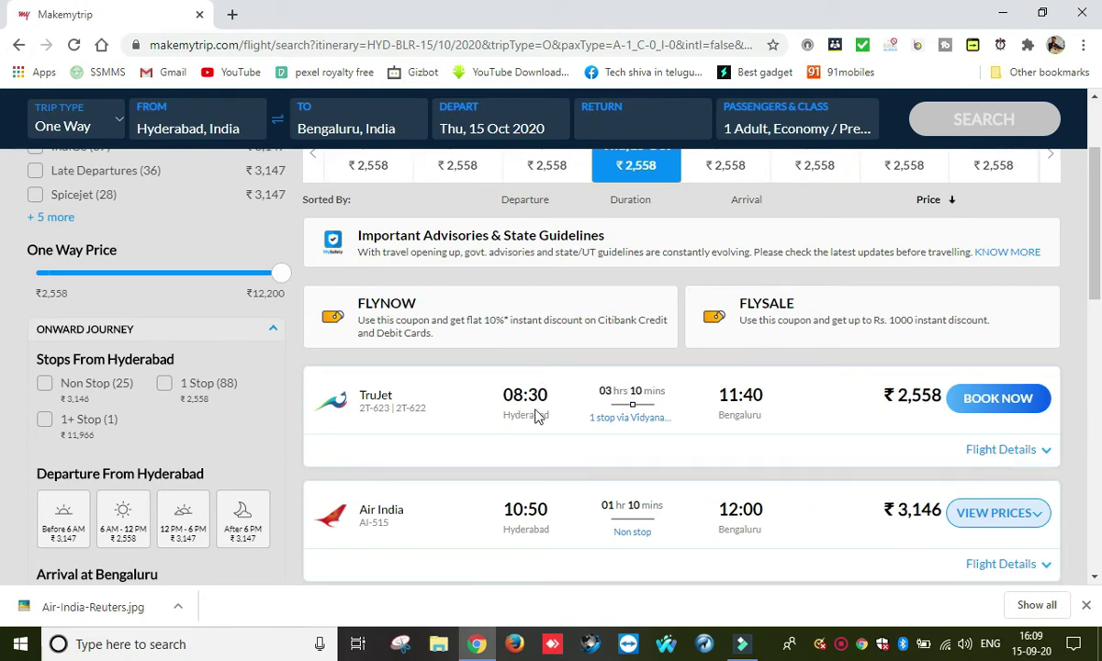
scroll(527, 530, "down", 2)
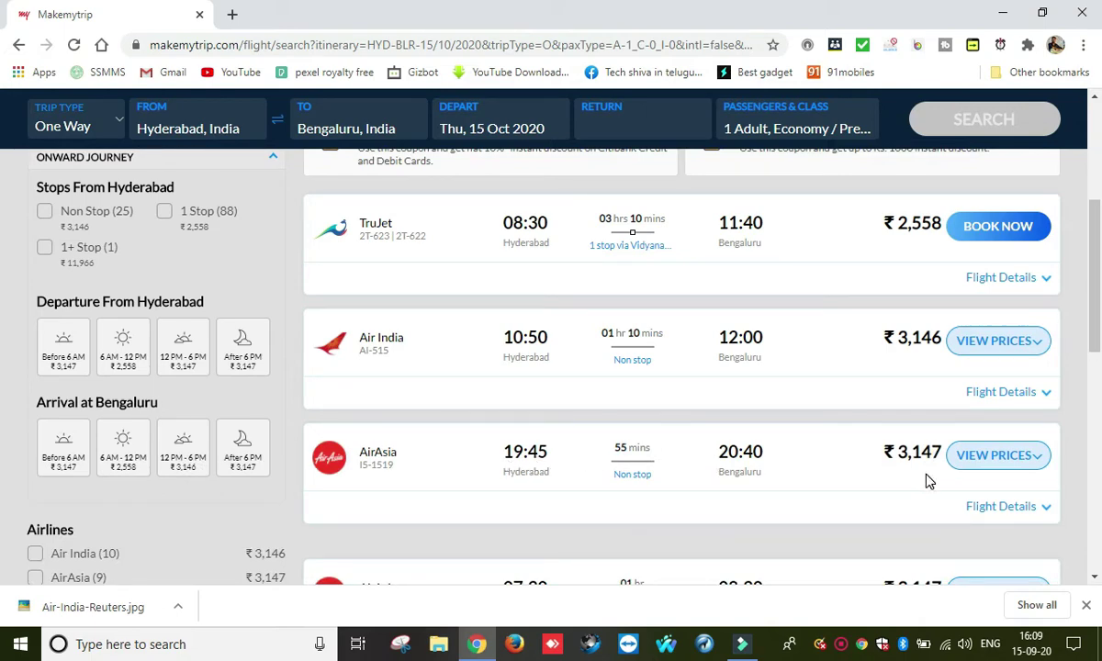
scroll(877, 450, "up", 2)
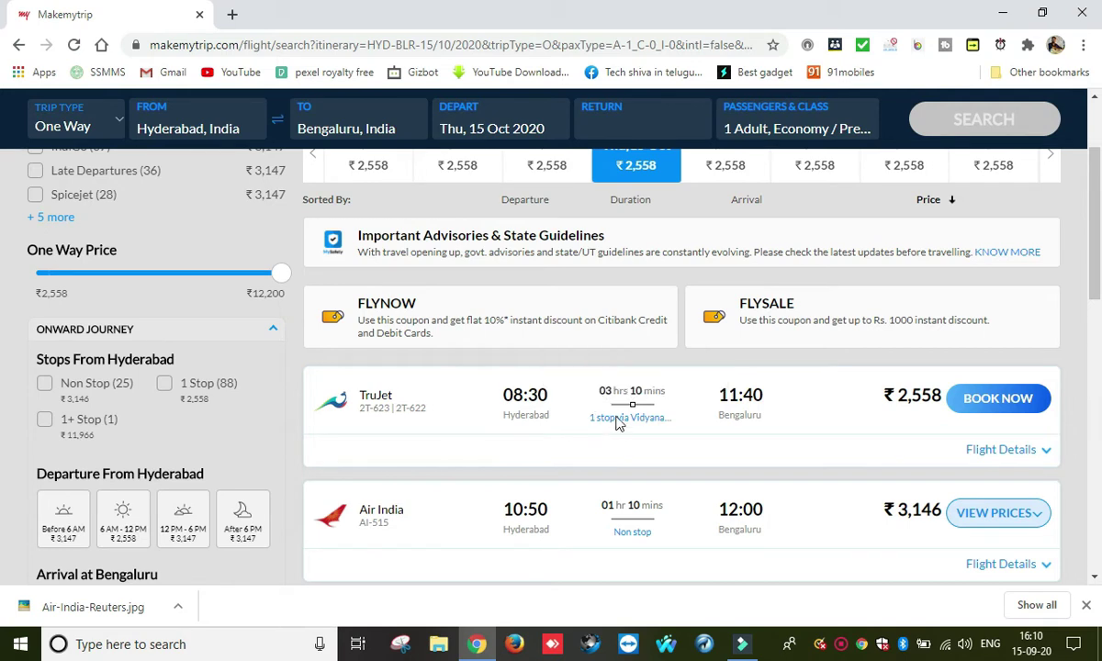
mouse_move(631, 405)
scroll(602, 511, "down", 1)
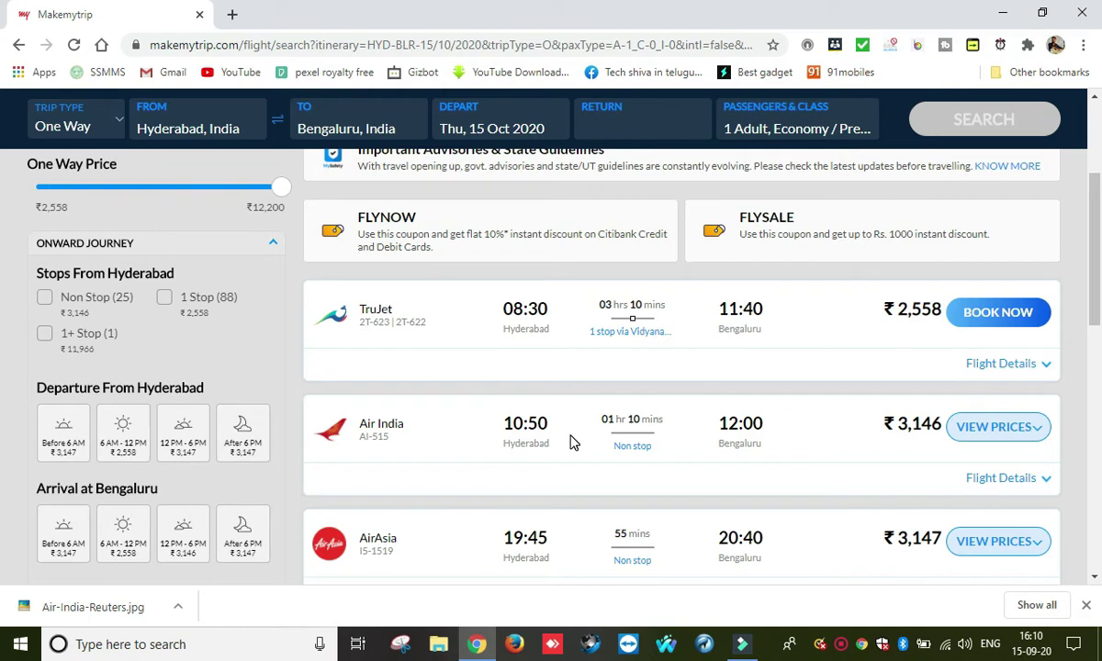
Book Air India AI-515 at 10:50 on the Economy Saver fare, checking its fare rules.
left_click(969, 433)
left_click(995, 493)
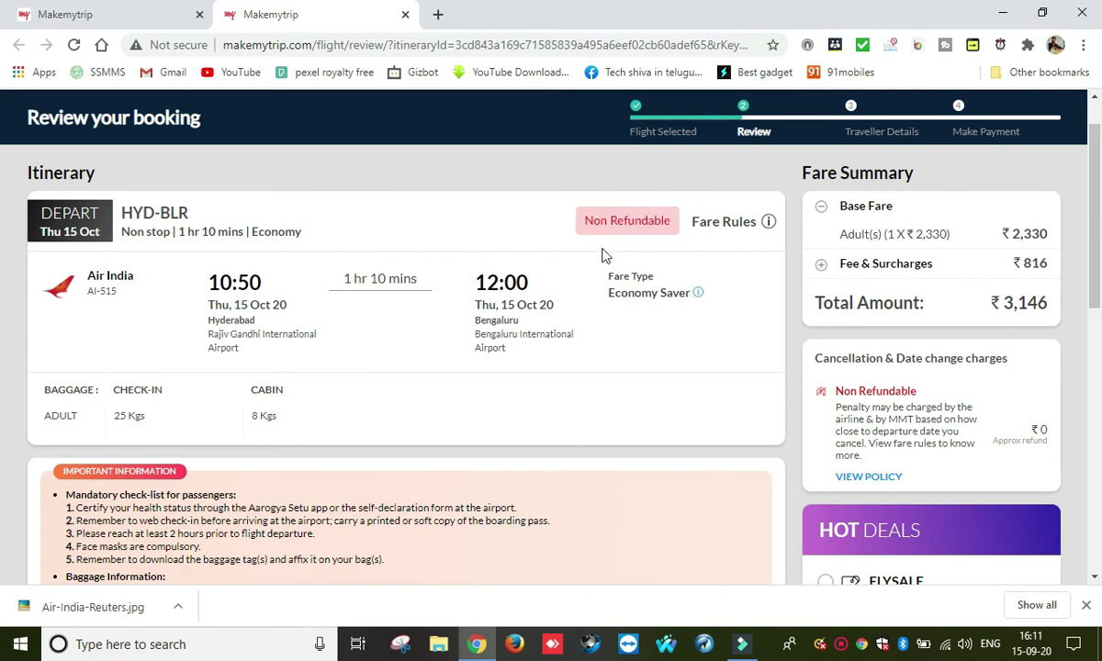
left_click(770, 223)
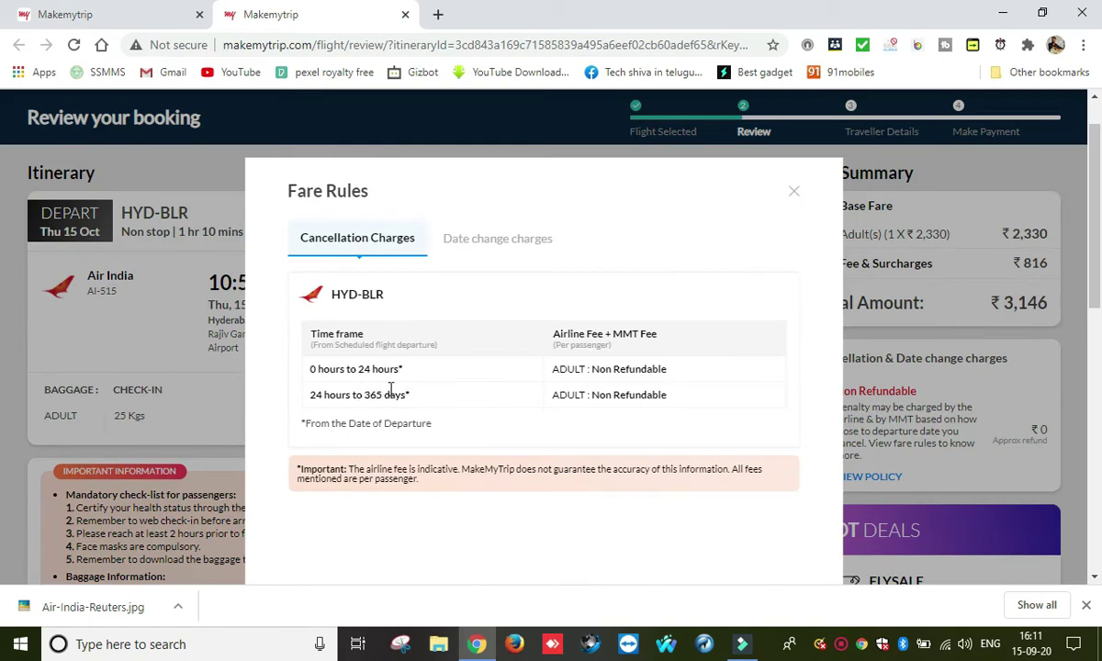
left_click(792, 191)
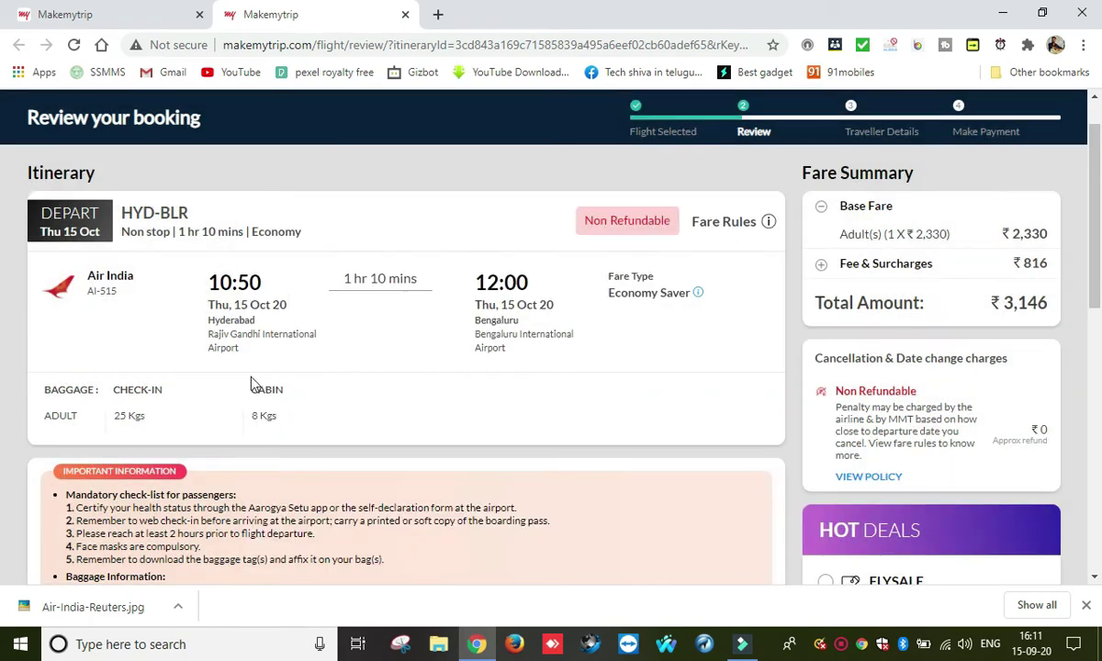
Review the booking page and choose 'No, I do not wish to secure my trip'.
scroll(221, 382, "down", 1)
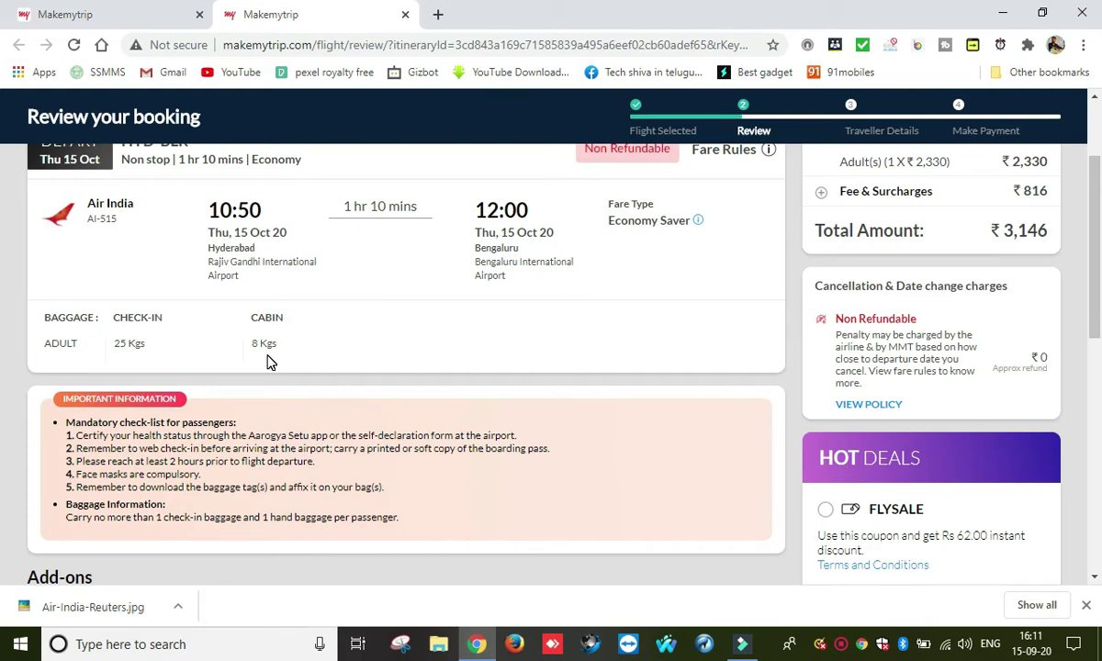
scroll(267, 361, "down", 1)
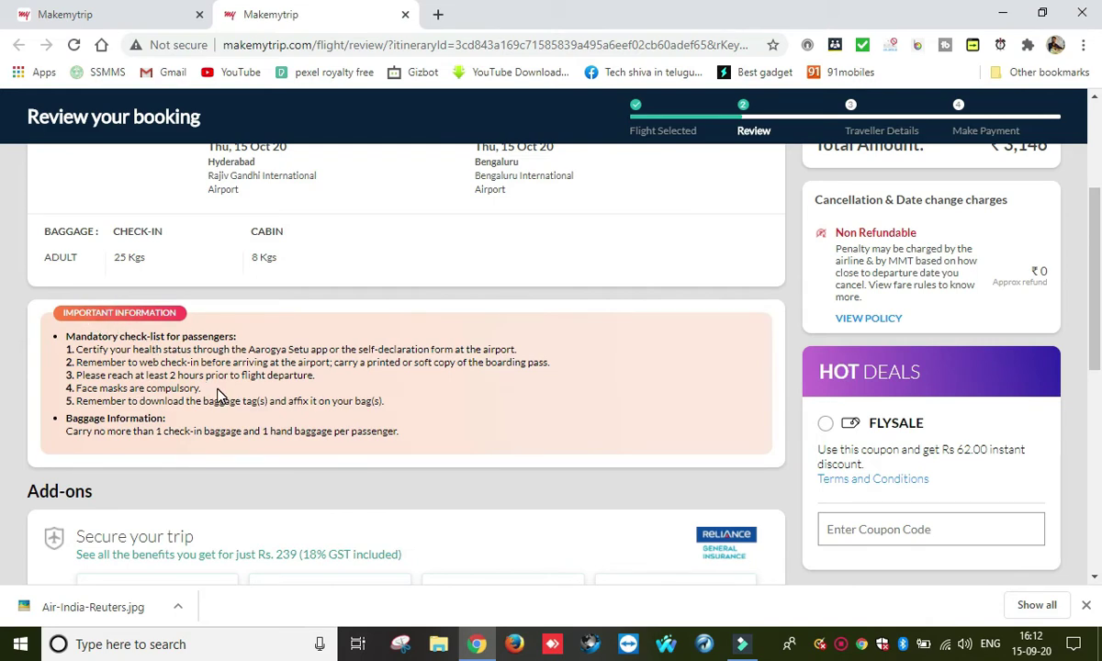
key("ctrl+plus")
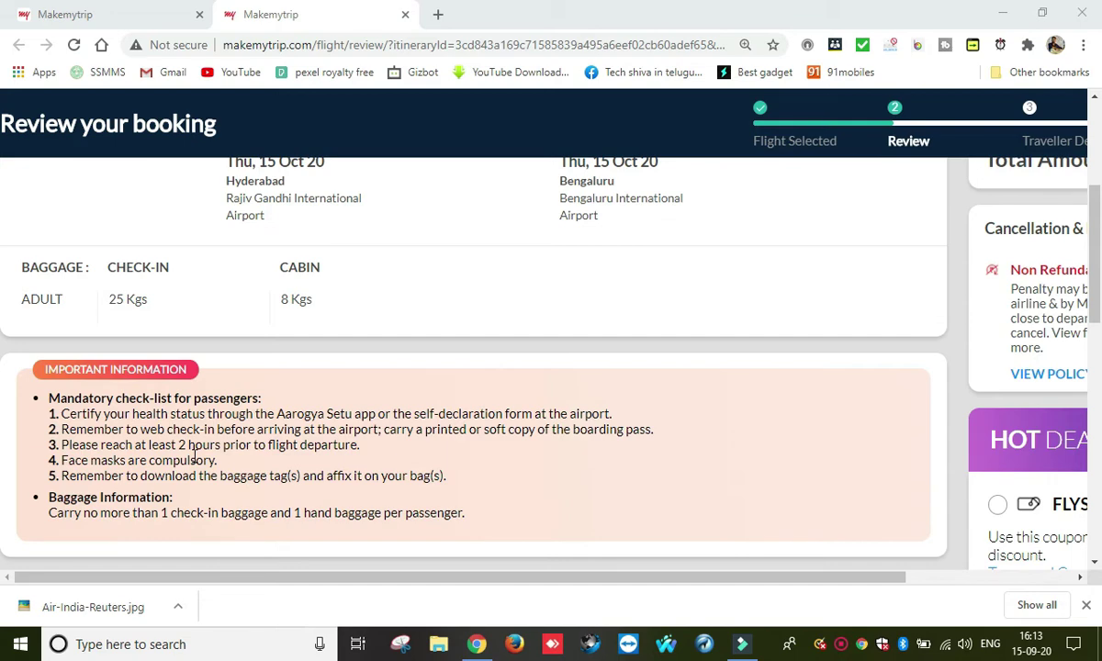
scroll(284, 374, "down", 3)
scroll(294, 365, "up", 2)
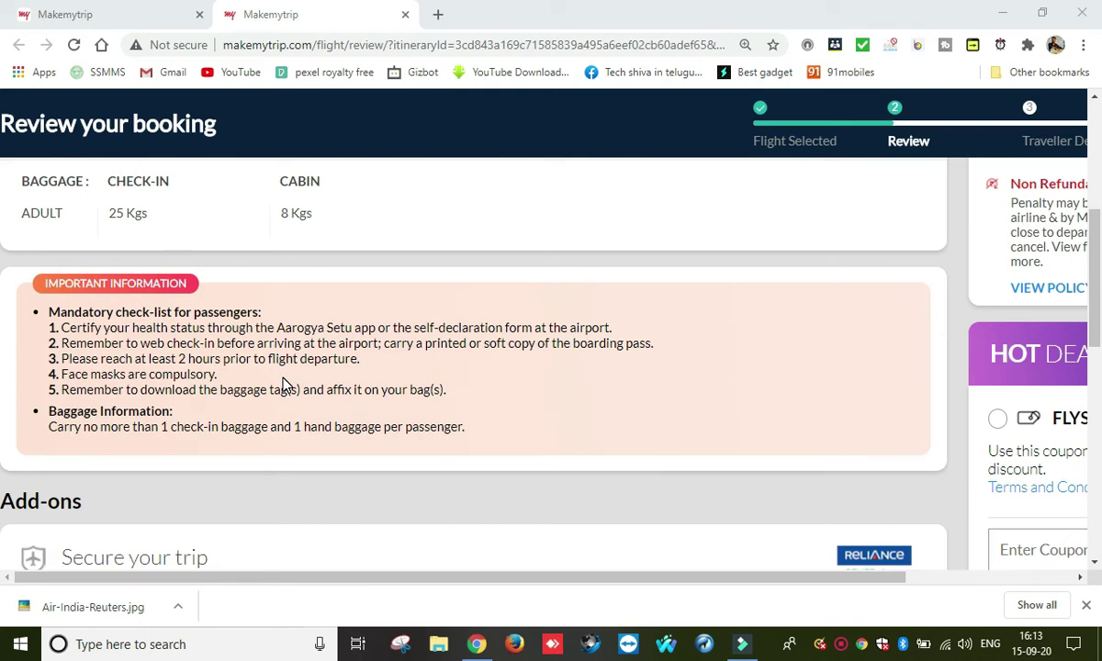
scroll(293, 404, "down", 4)
scroll(276, 404, "up", 1)
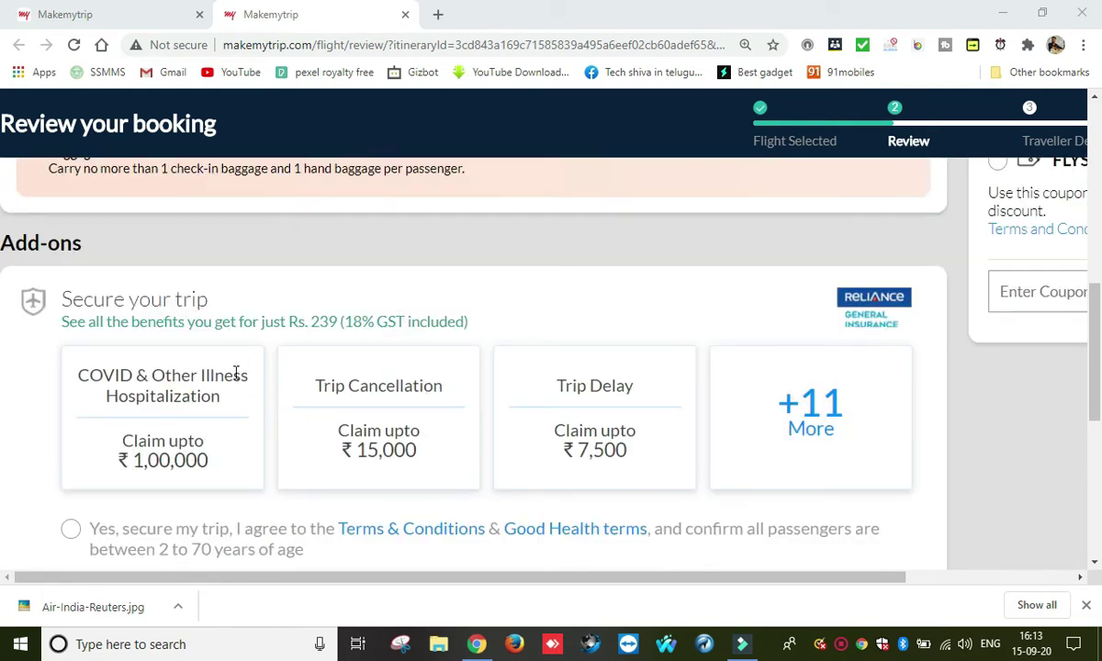
scroll(363, 463, "down", 1)
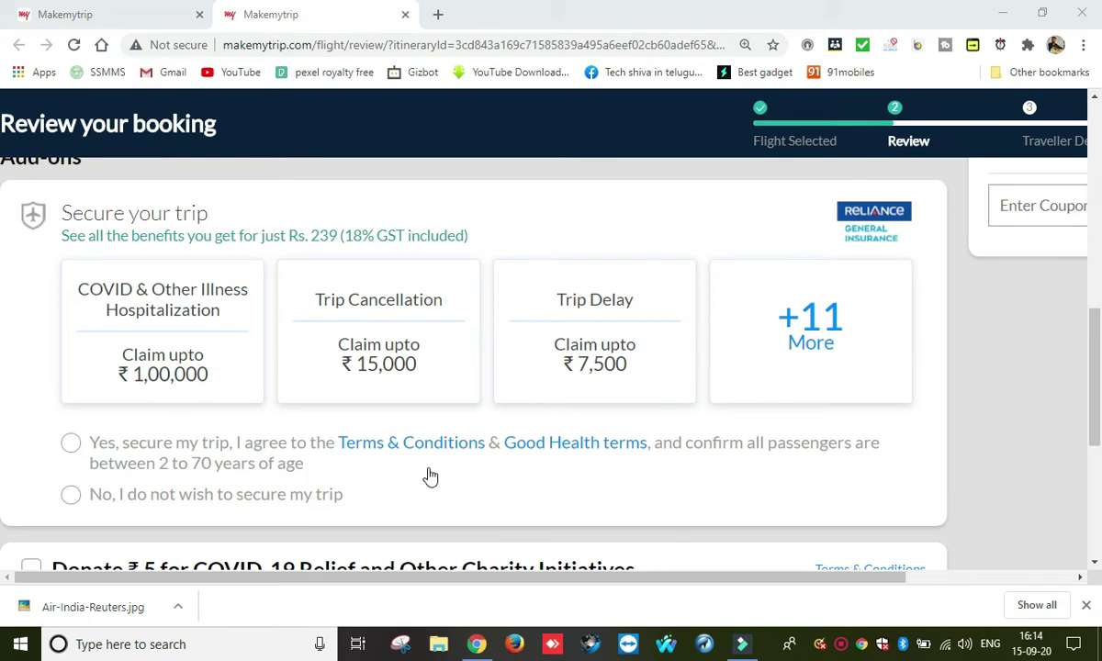
left_click(71, 446)
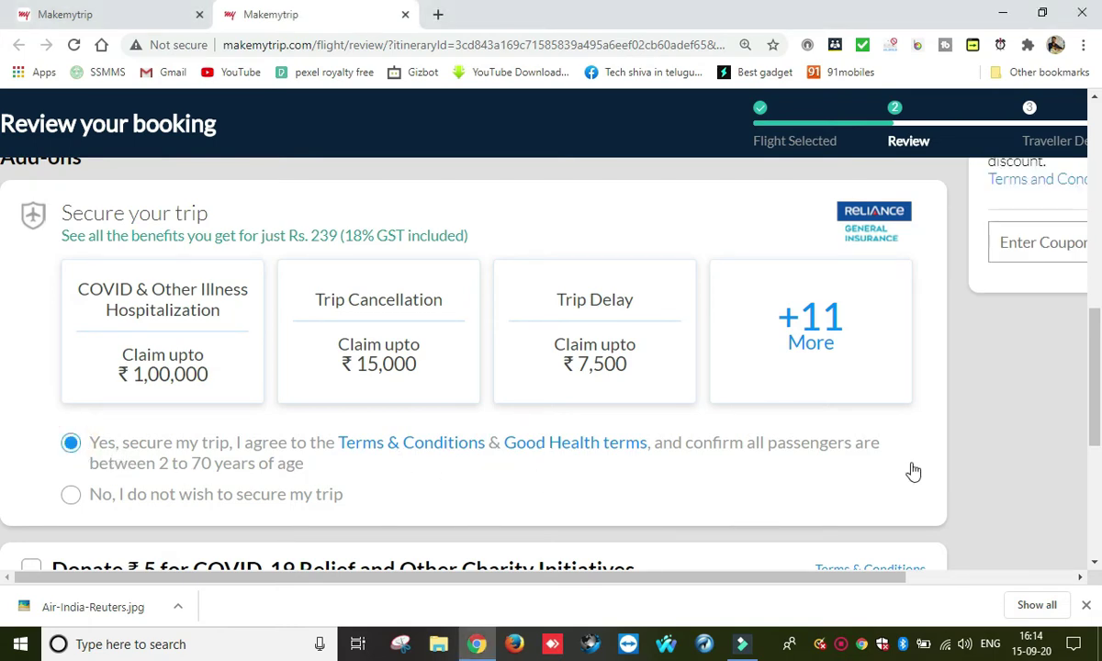
scroll(854, 470, "up", 2)
scroll(854, 470, "down", 3)
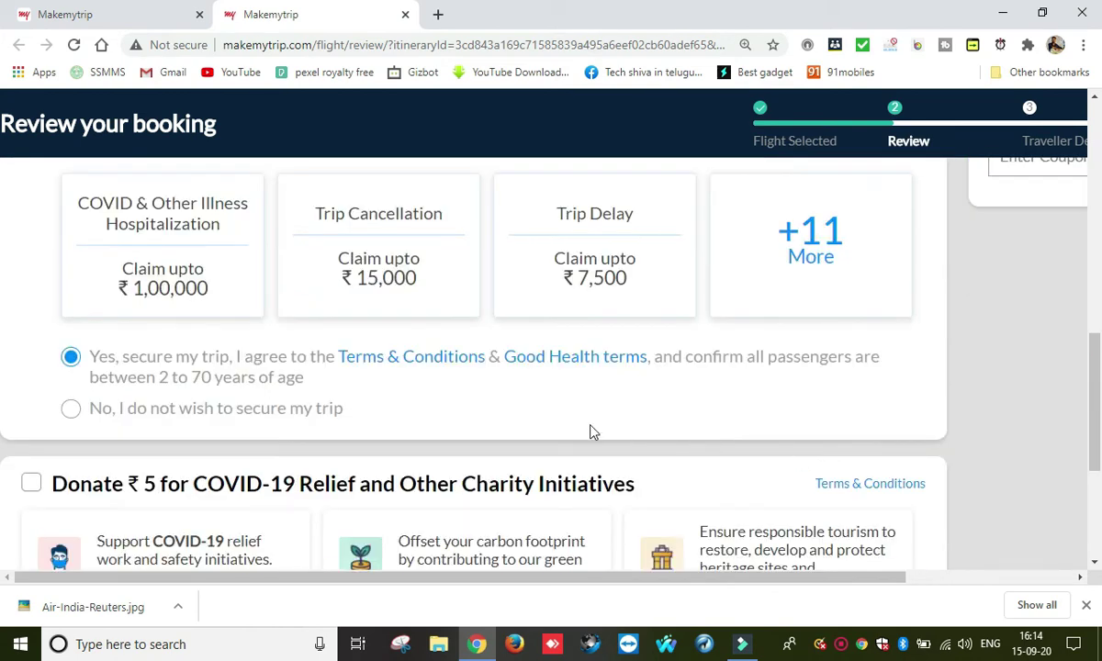
left_click(71, 413)
scroll(279, 428, "down", 2)
scroll(279, 429, "down", 1)
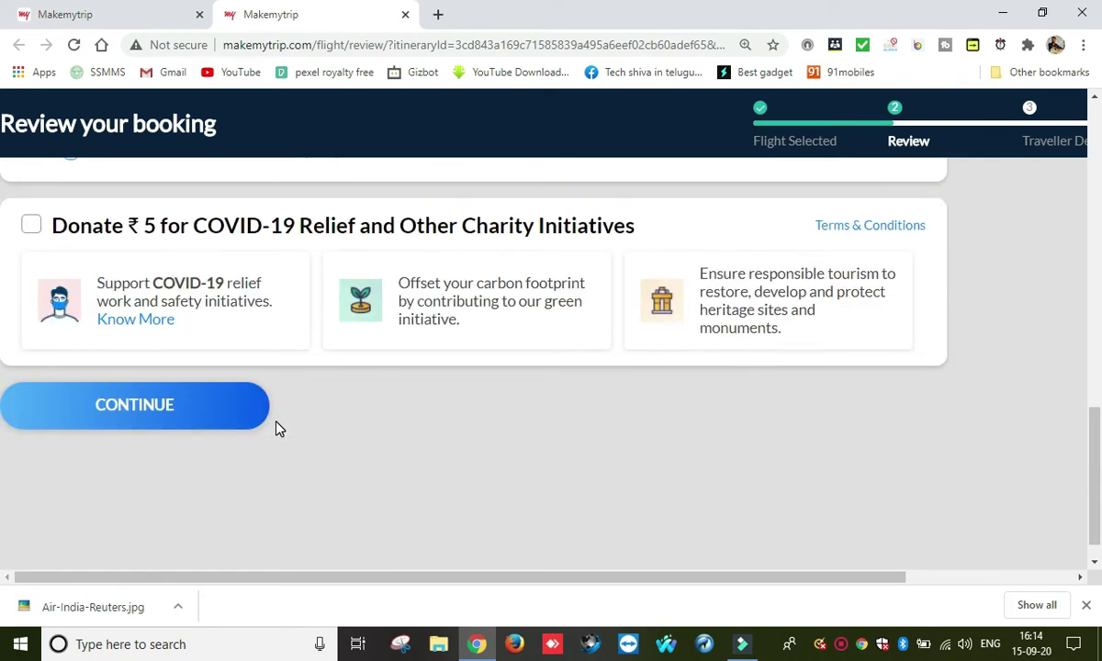
Add an adult traveller and enter the traveller's first name.
left_click(169, 415)
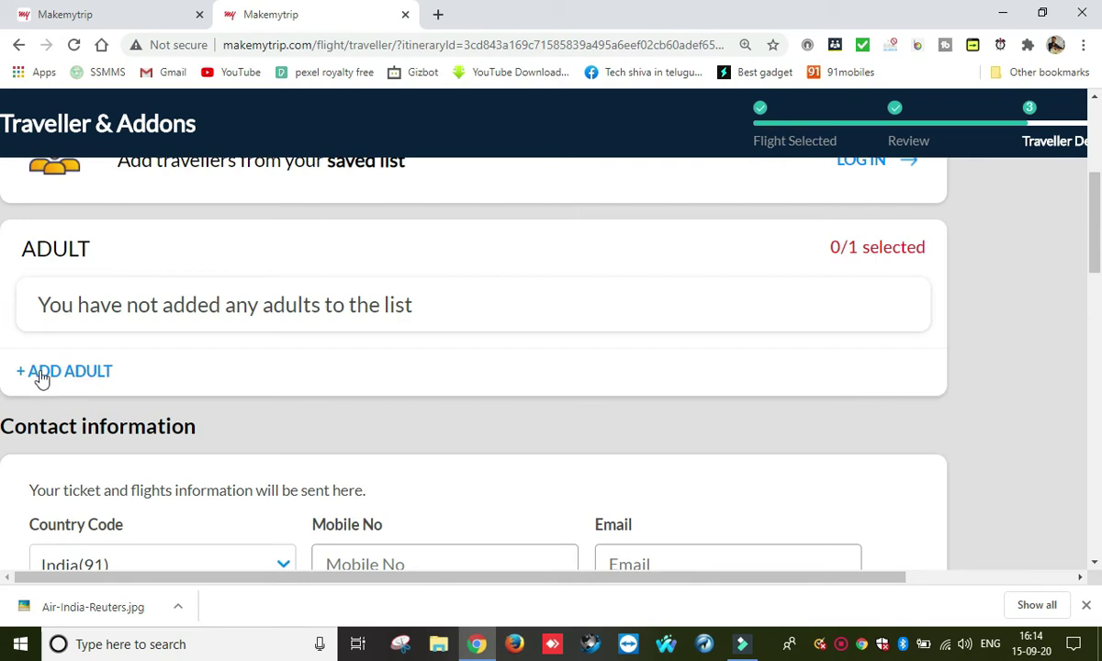
scroll(255, 367, "up", 1)
scroll(256, 367, "up", 2)
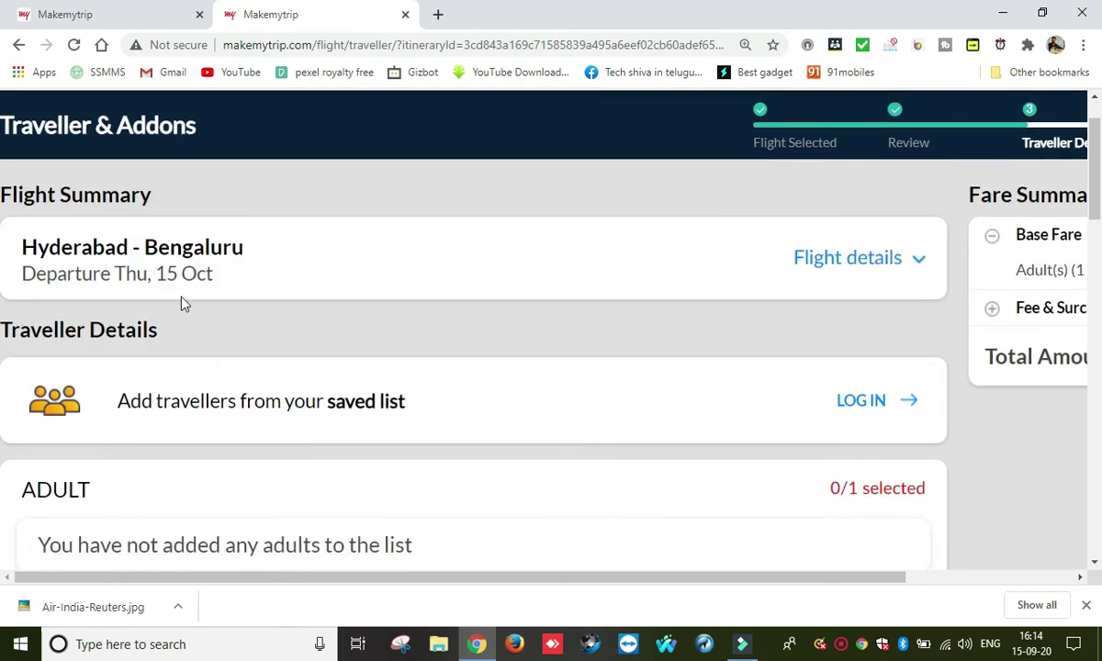
scroll(411, 363, "down", 3)
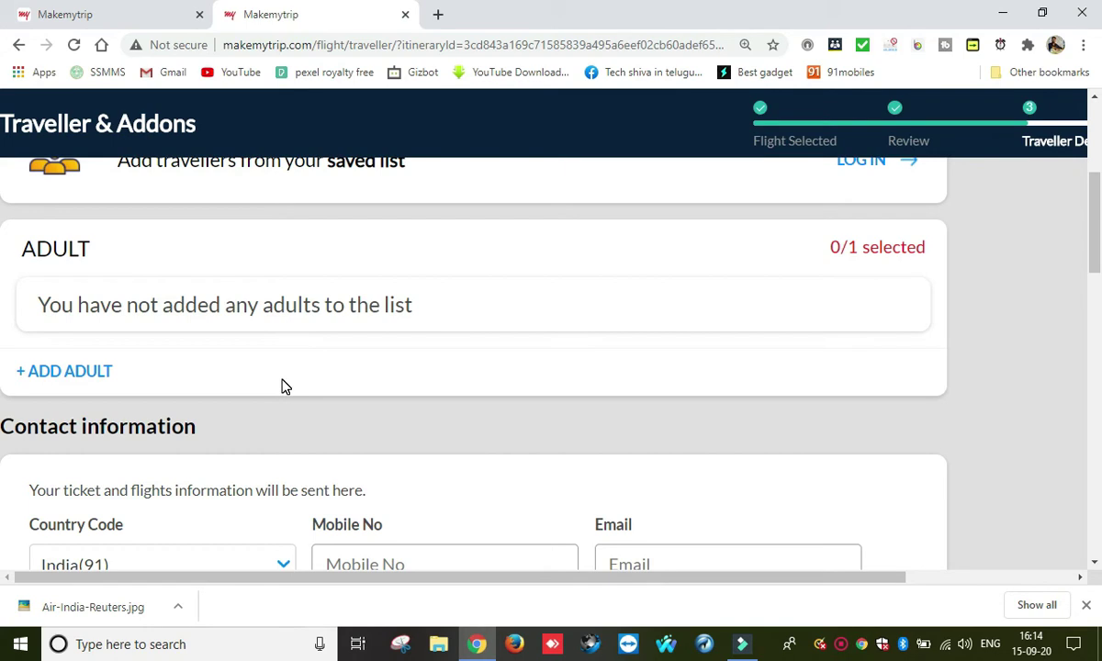
key("ctrl+0")
left_click(88, 413)
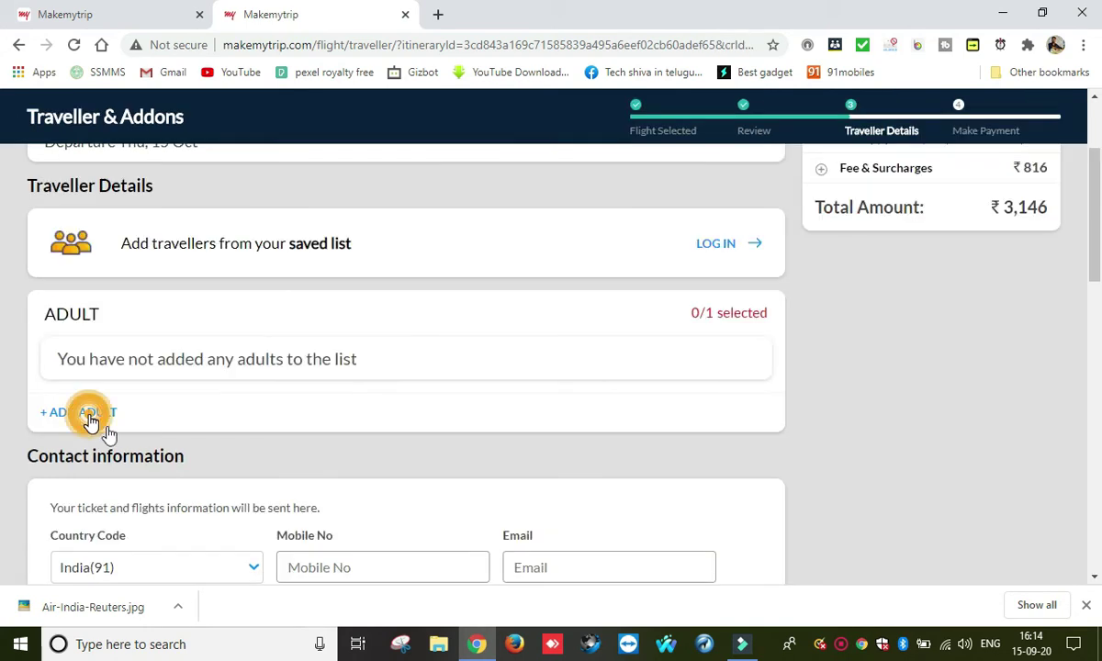
left_click(198, 427)
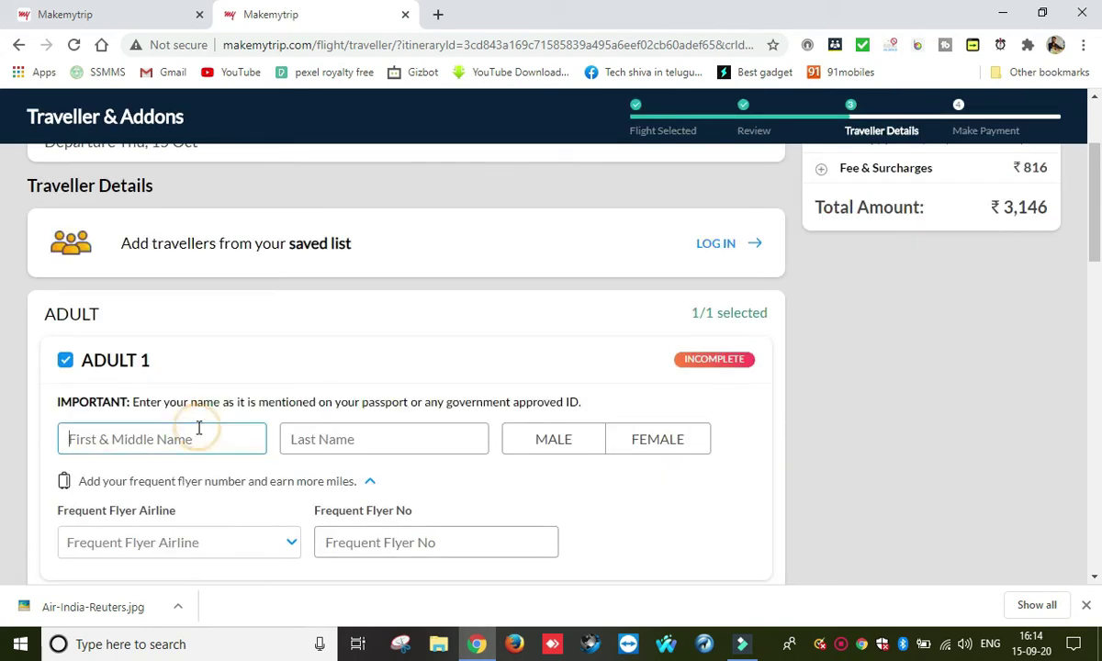
type("AS")
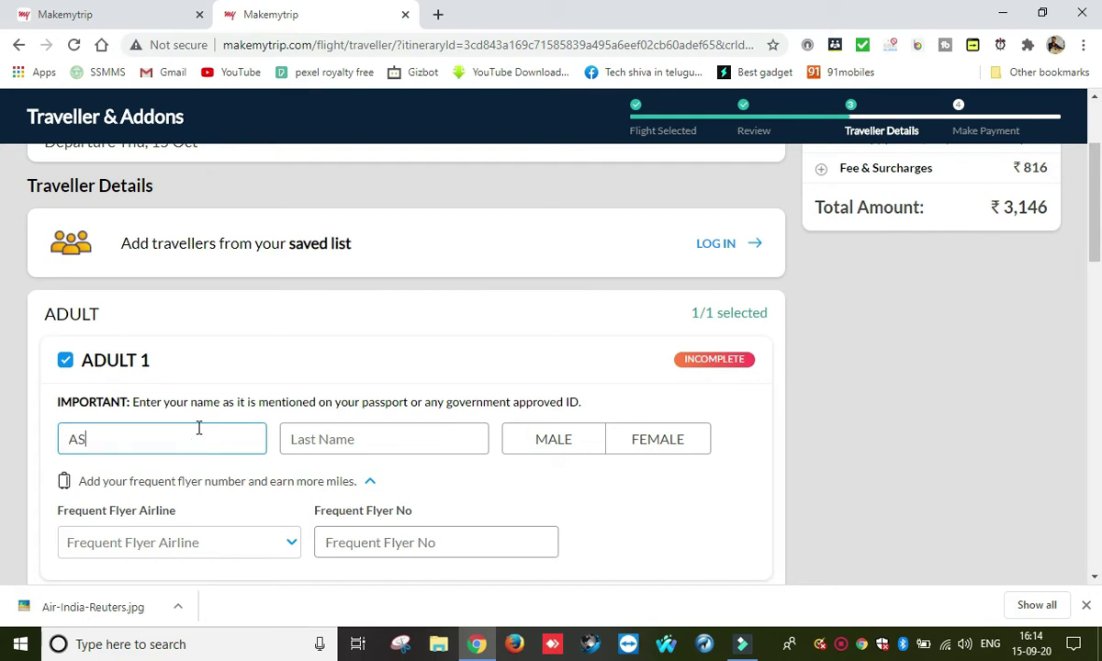
type("HOK")
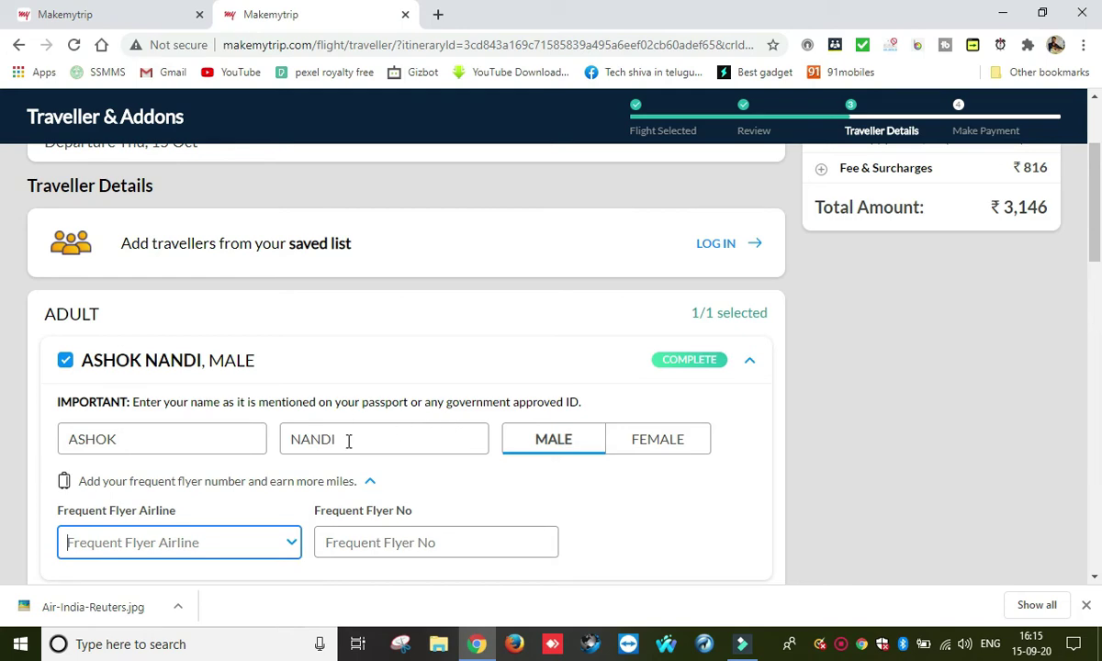
Scroll to the Acknowledgement section and continue to seat selection.
scroll(348, 441, "down", 2)
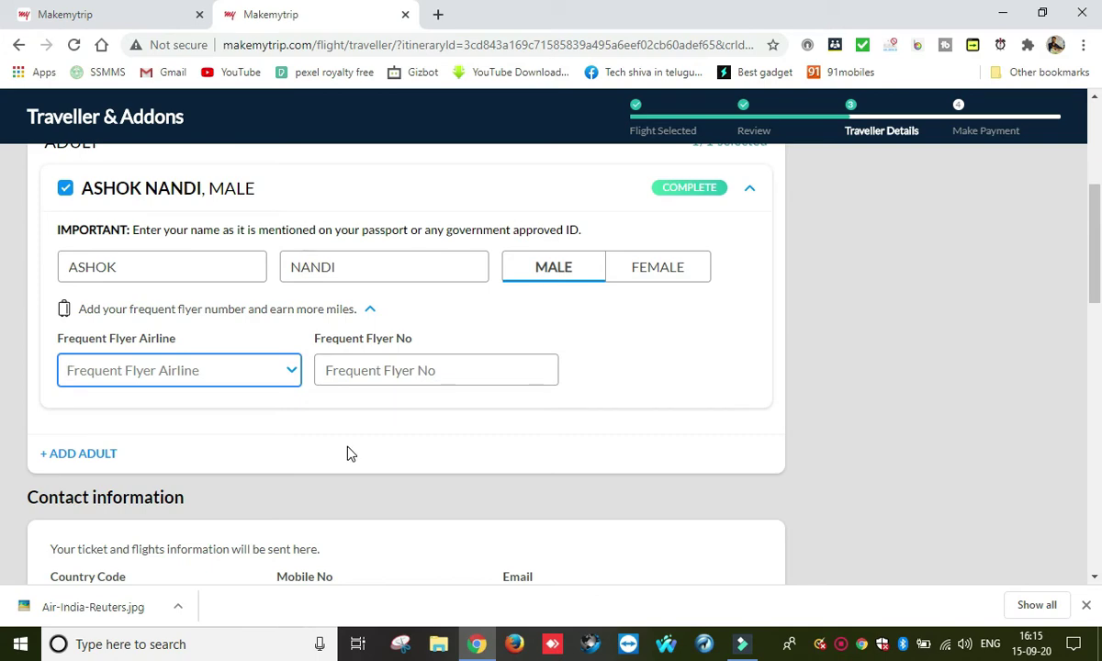
scroll(386, 441, "down", 2)
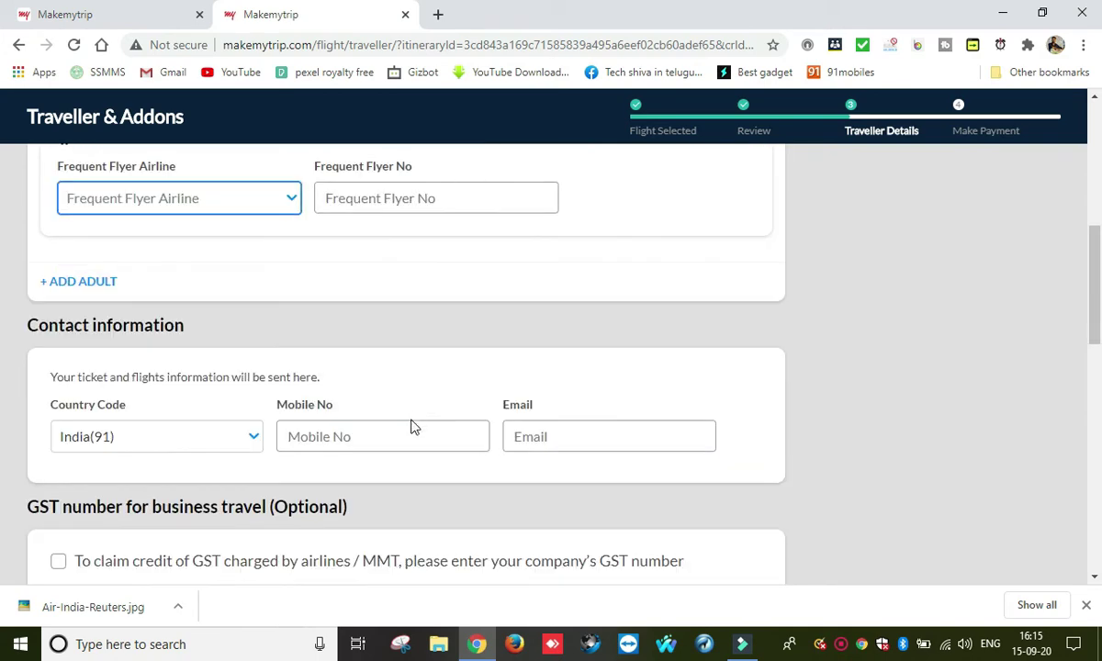
scroll(404, 446, "down", 1)
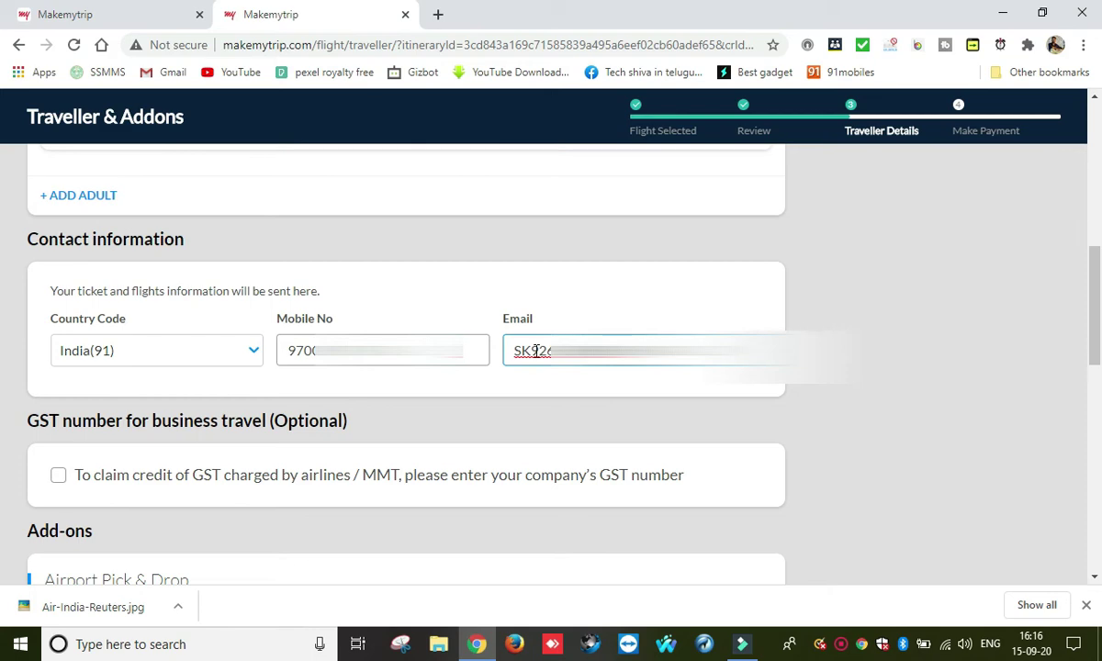
scroll(93, 376, "down", 1)
scroll(298, 384, "down", 1)
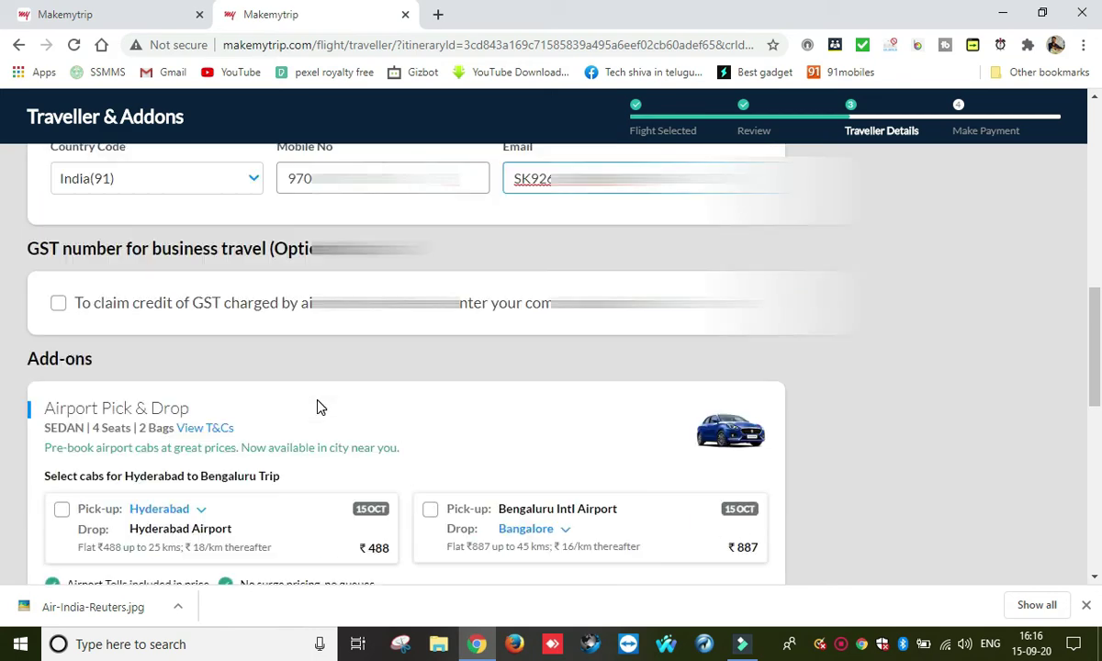
scroll(310, 368, "down", 8)
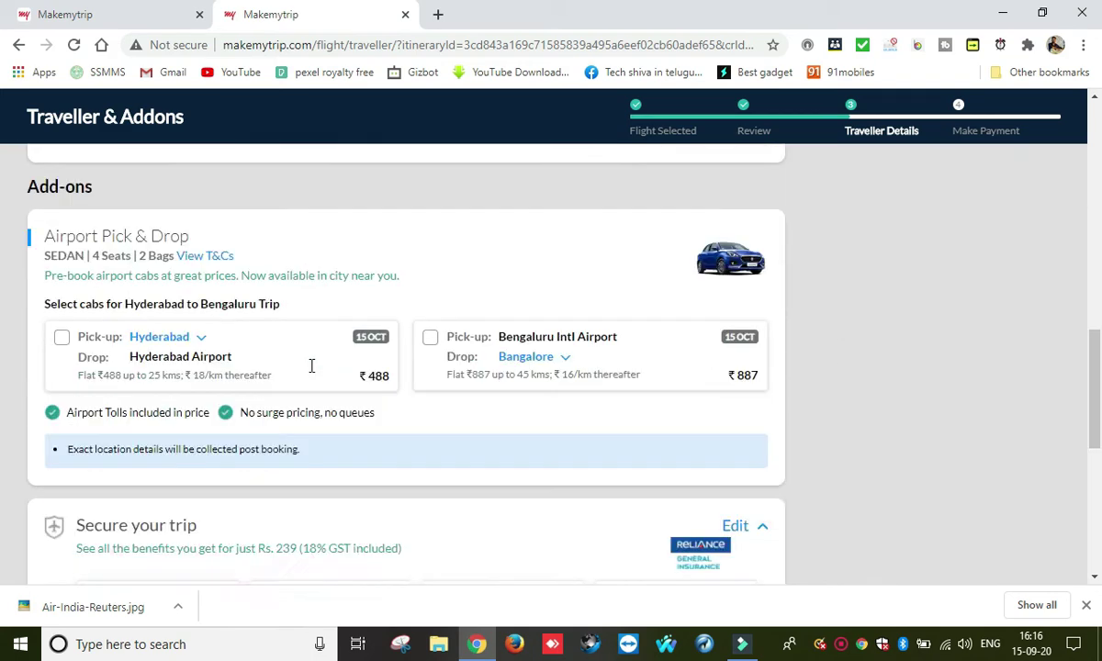
left_click(160, 405)
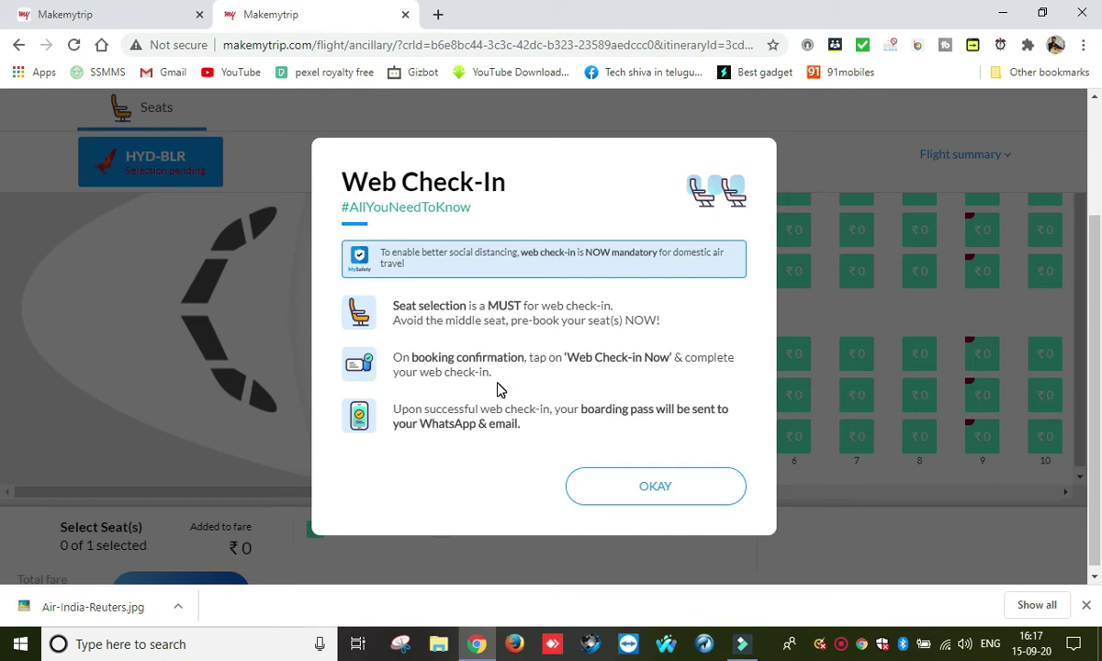
Dismiss the Web Check-In notice and pick free window seat 10F at ₹0.
left_click(599, 493)
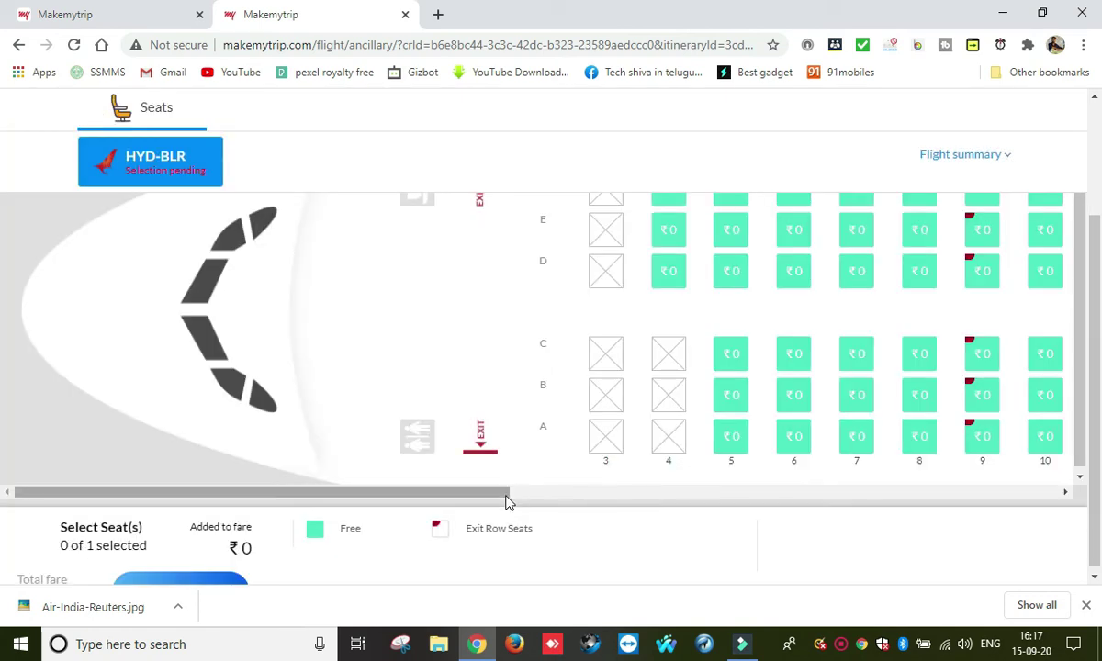
left_click_drag(507, 499, 658, 504)
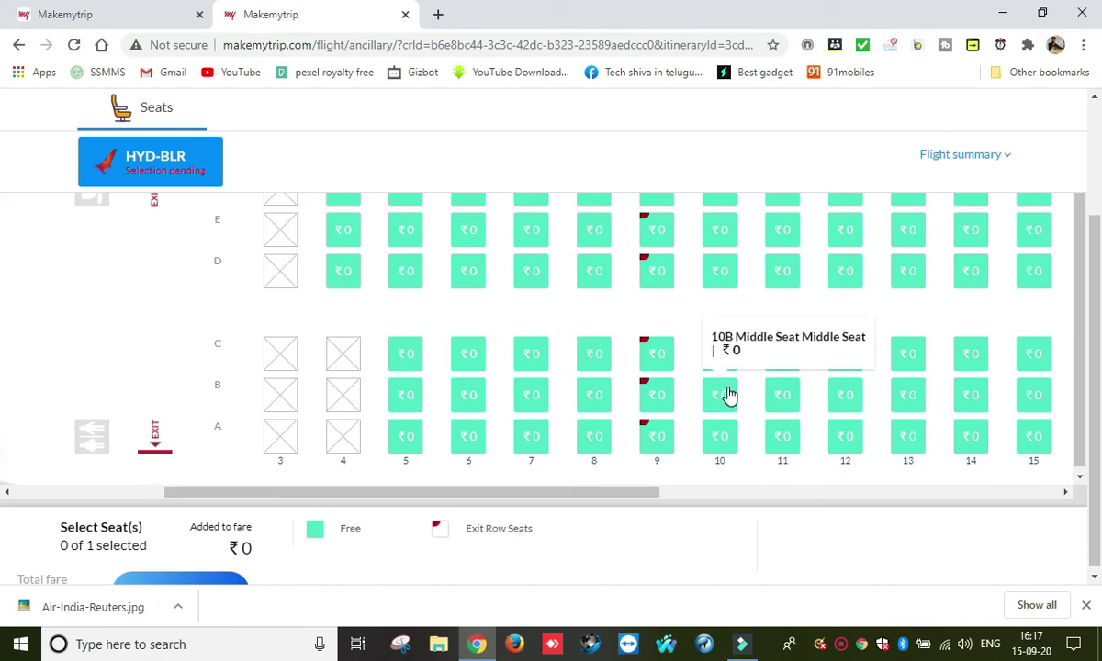
scroll(724, 372, "up", 1)
scroll(724, 377, "up", 1)
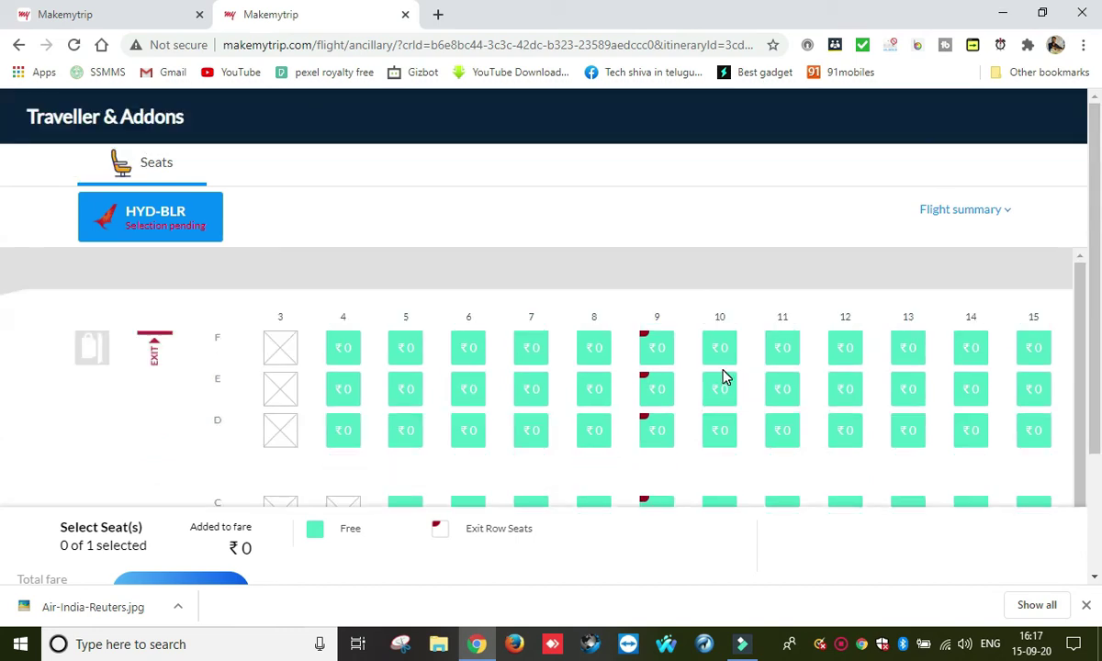
scroll(725, 360, "up", 1)
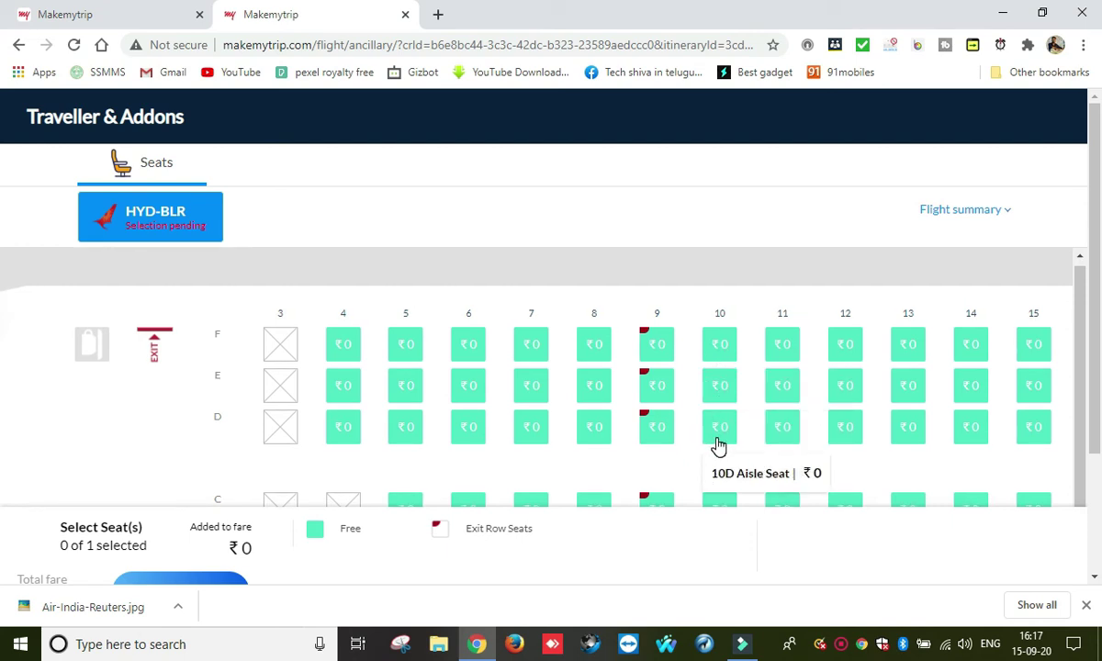
left_click(720, 347)
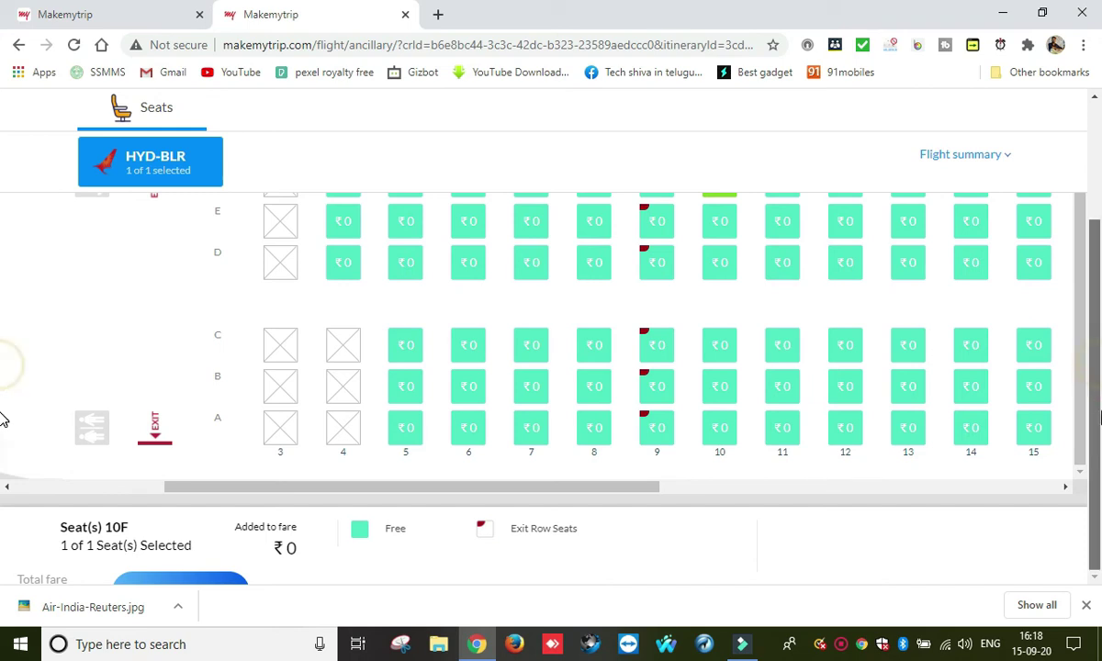
left_click_drag(374, 486, 424, 487)
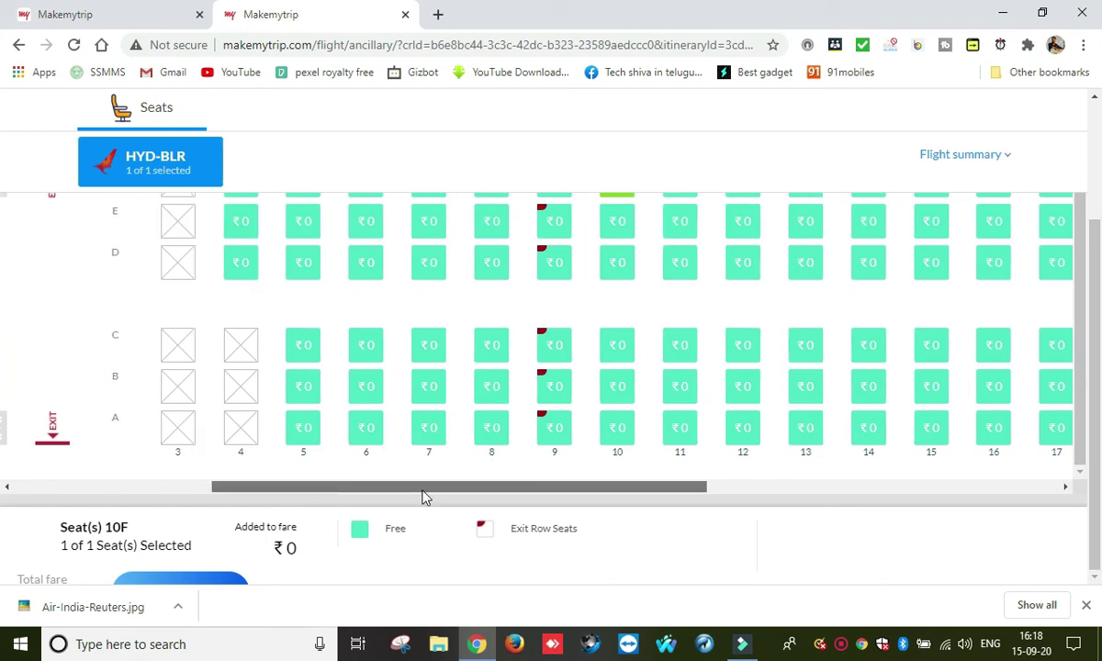
scroll(726, 390, "up", 3)
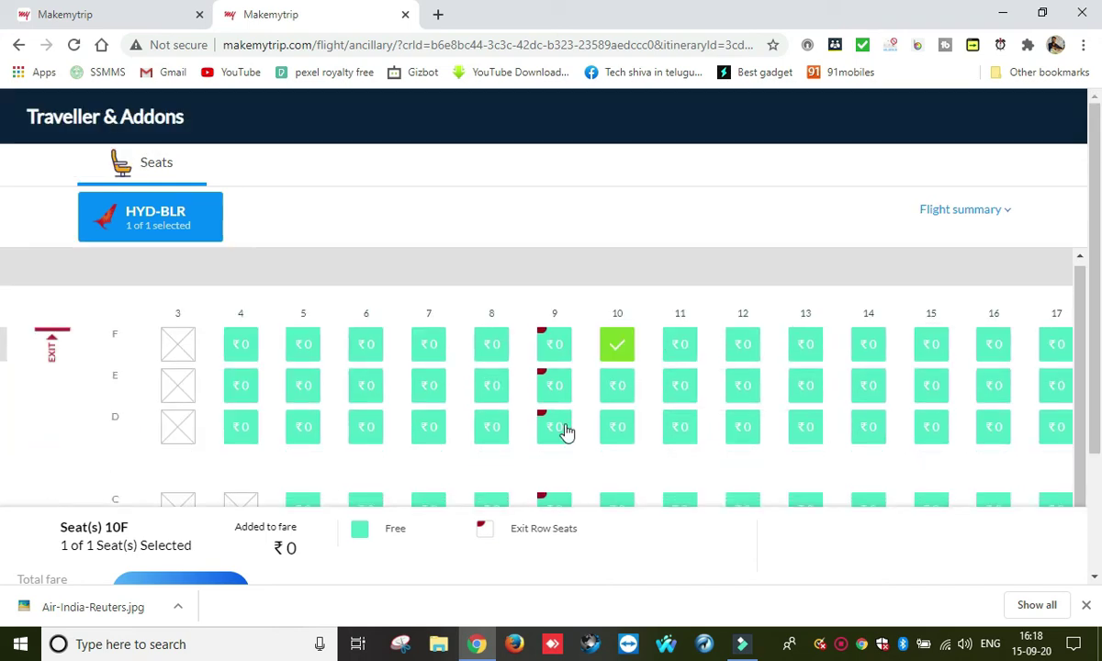
key("ctrl+minus")
key("ctrl+minus")
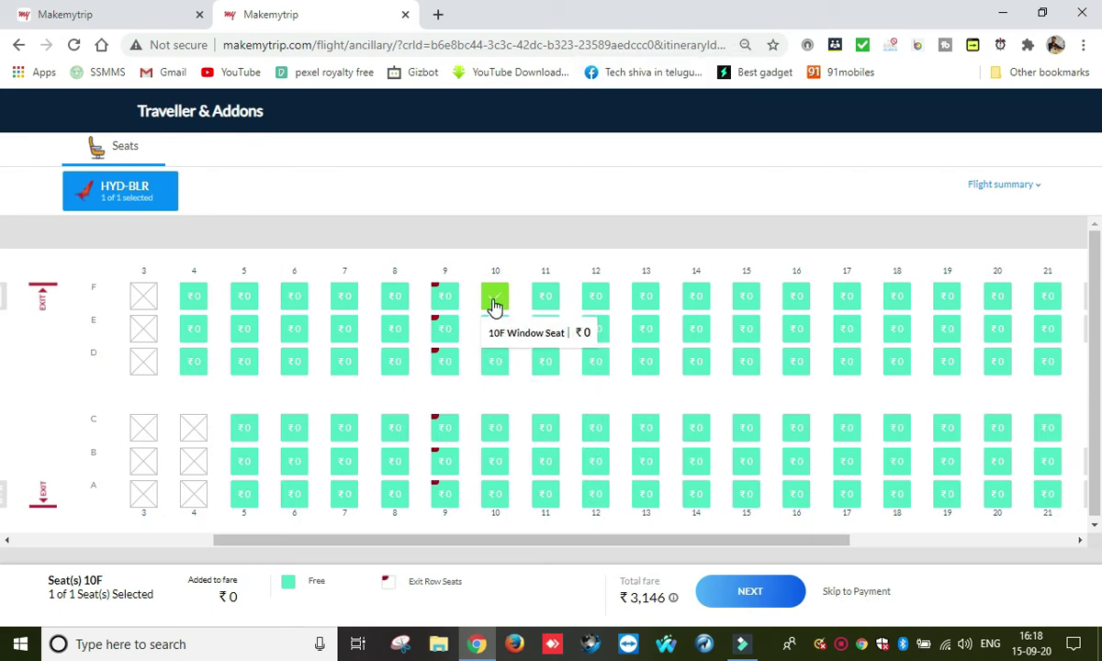
Proceed to the ₹3,436 payment page and try the Google Pay and Net Banking options.
left_click(746, 595)
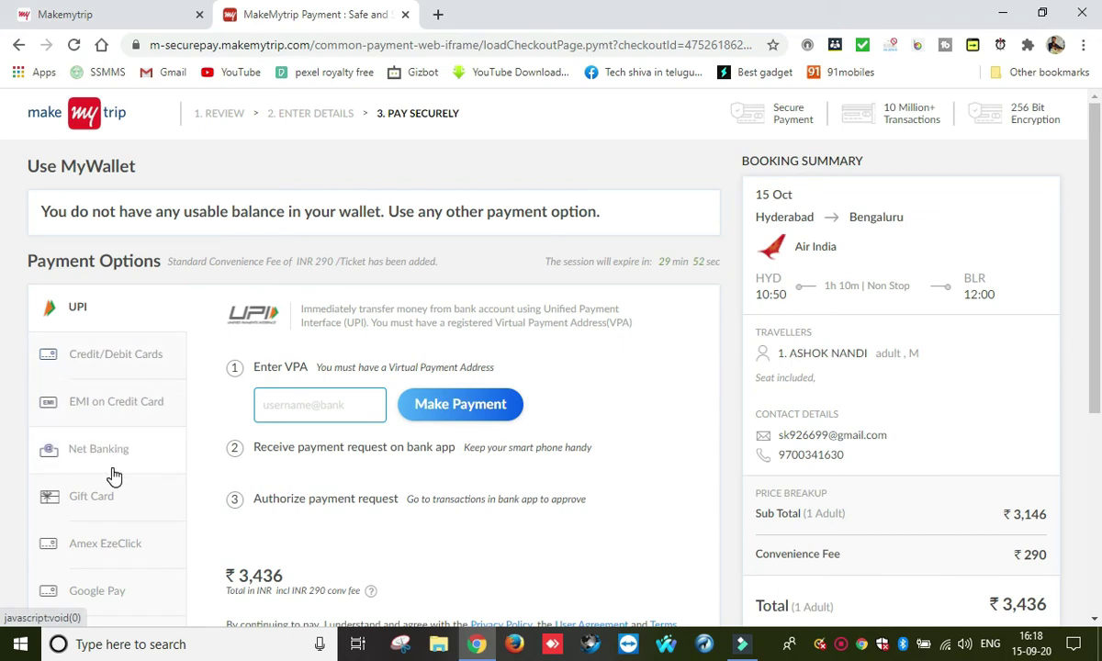
scroll(111, 450, "down", 1)
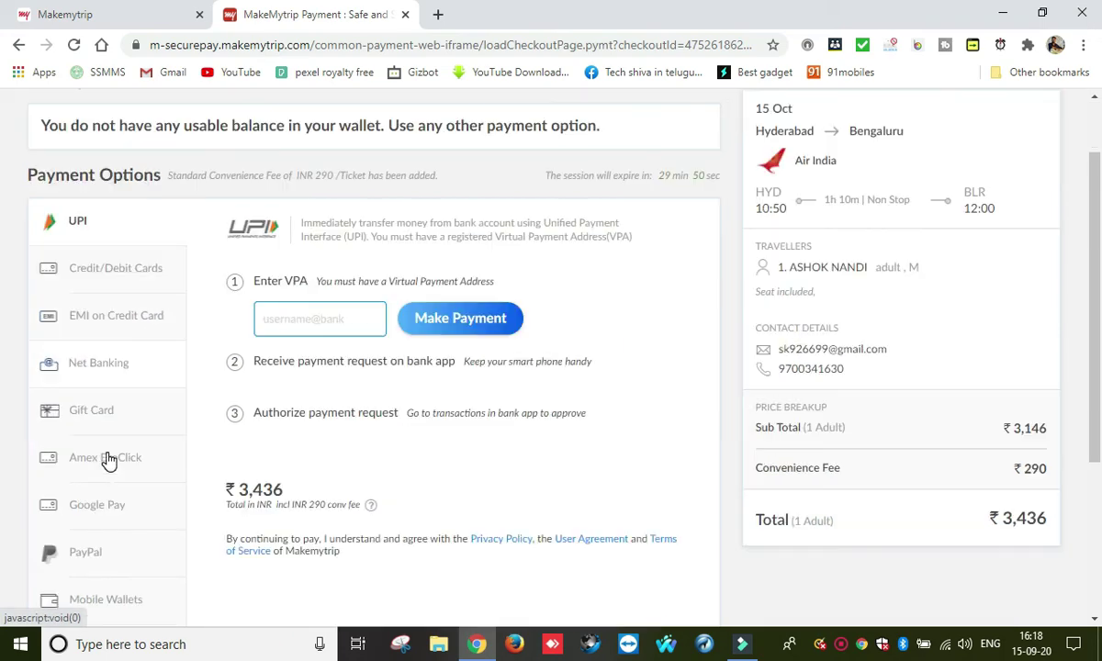
scroll(115, 436, "down", 1)
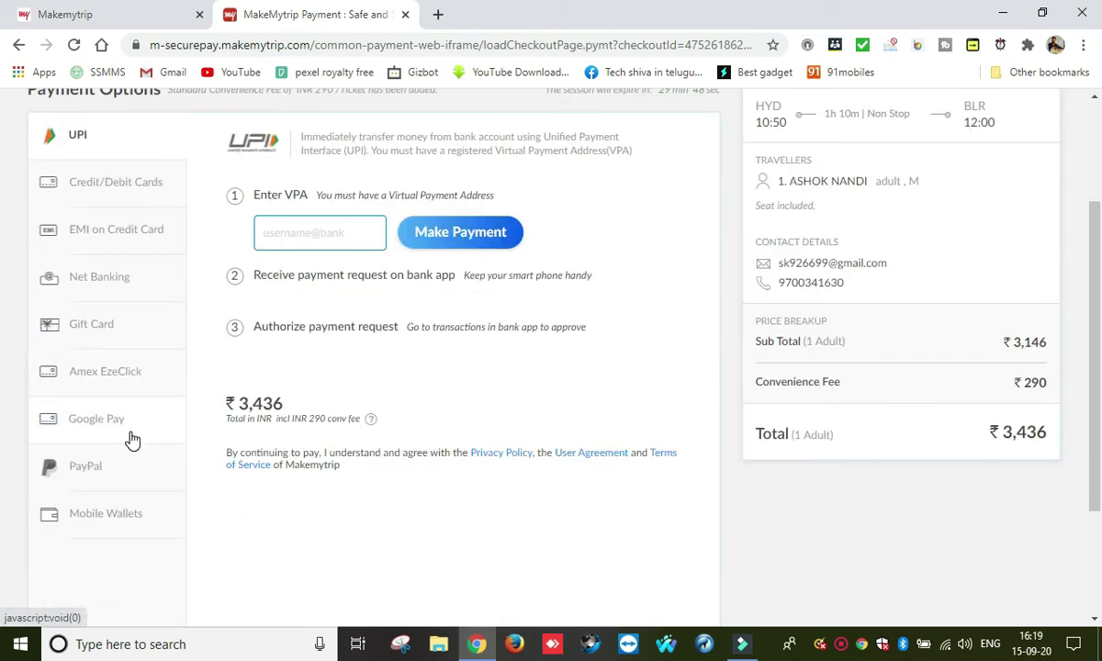
left_click(119, 435)
left_click(339, 240)
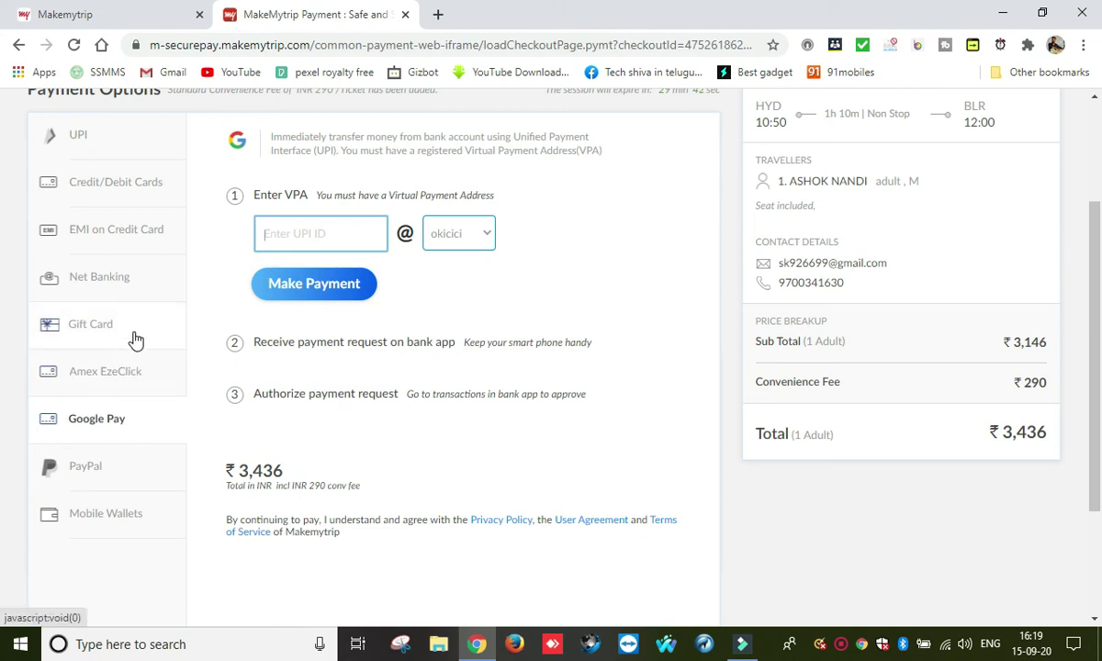
left_click(116, 276)
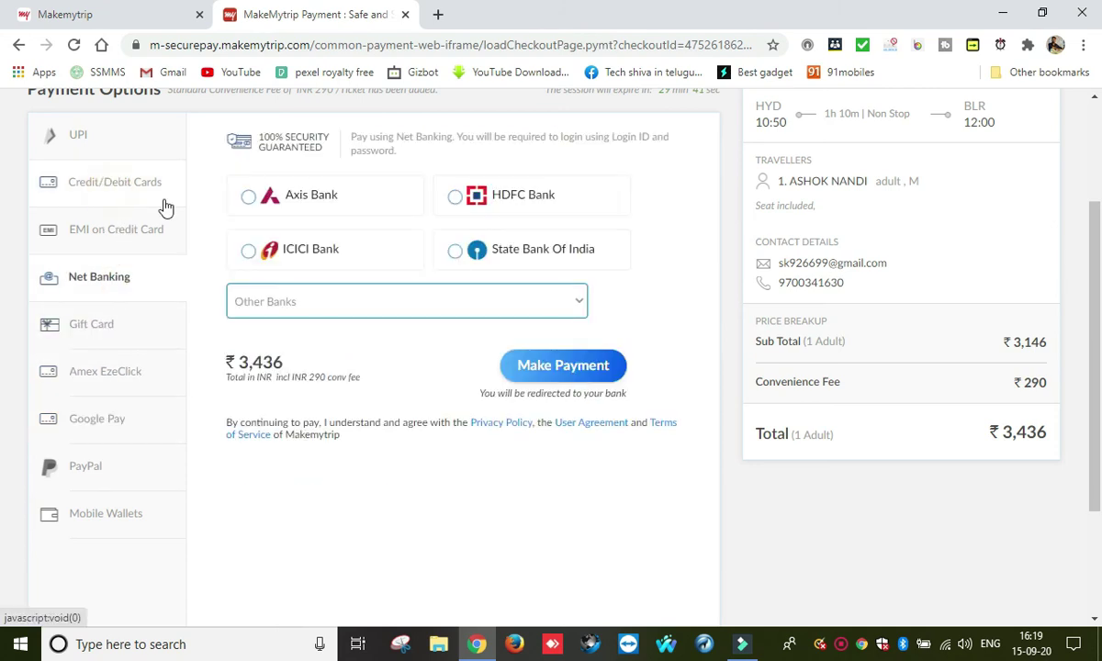
Select Credit/Debit Cards, click the card number and name fields, and press Make Payment.
left_click(154, 194)
left_click(294, 382)
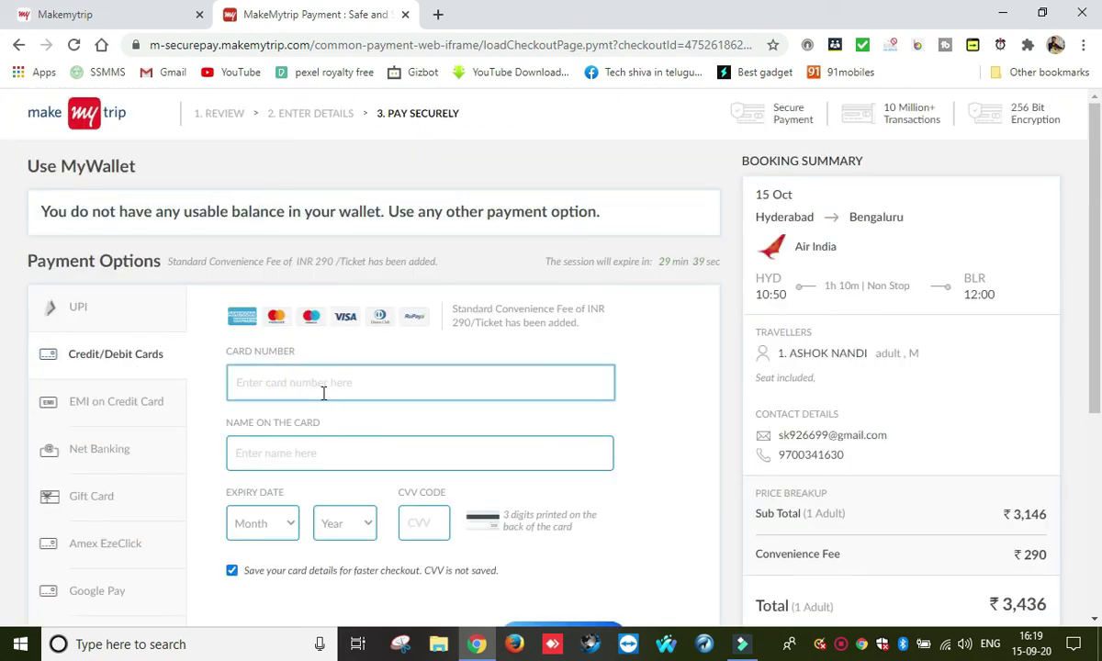
left_click(326, 455)
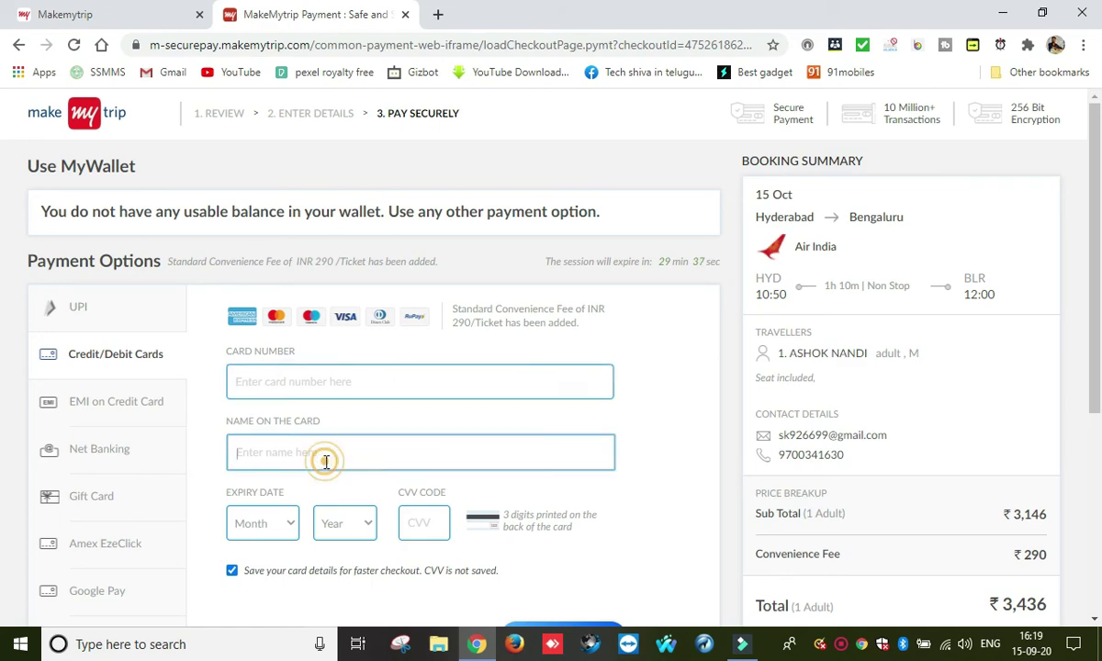
scroll(327, 458, "down", 2)
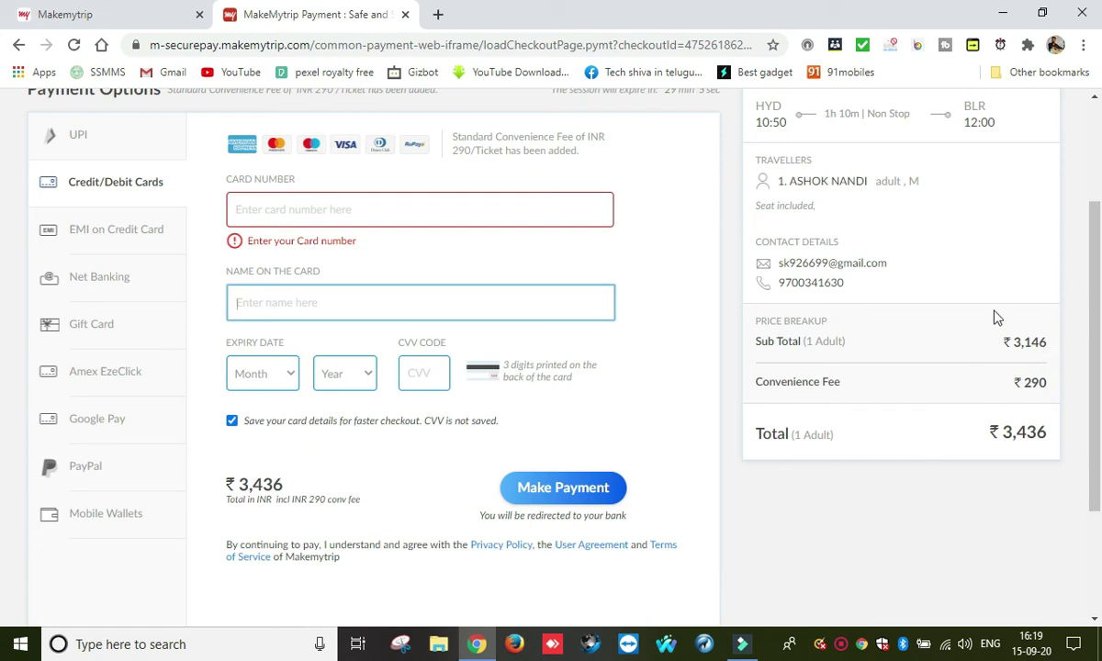
left_click(606, 493)
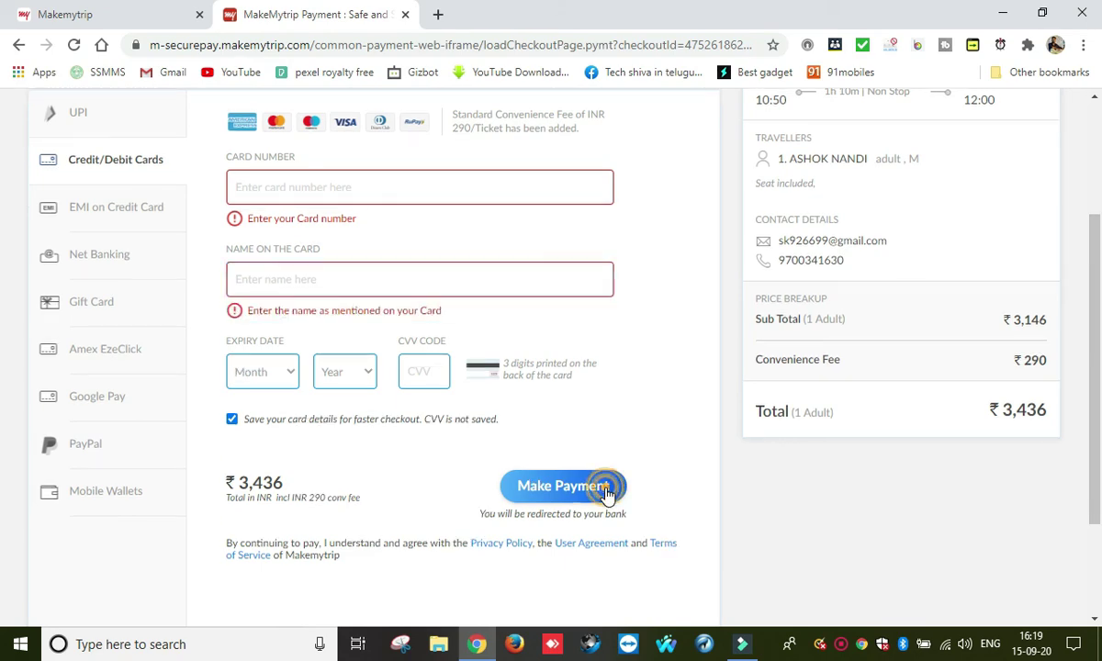
scroll(644, 416, "up", 2)
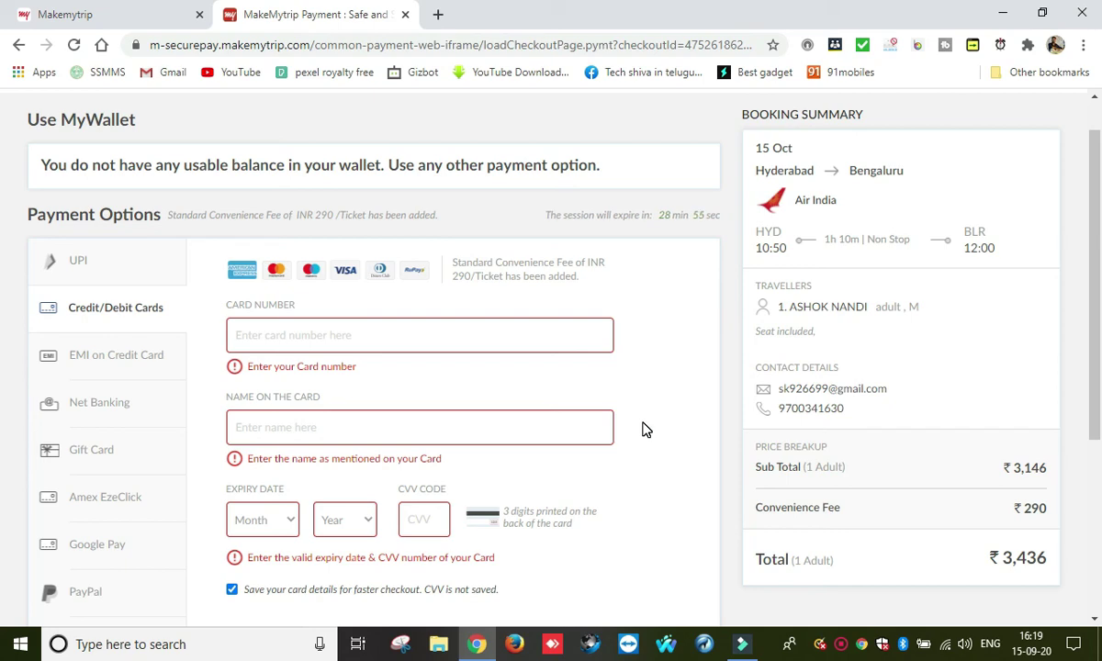
scroll(648, 382, "down", 1)
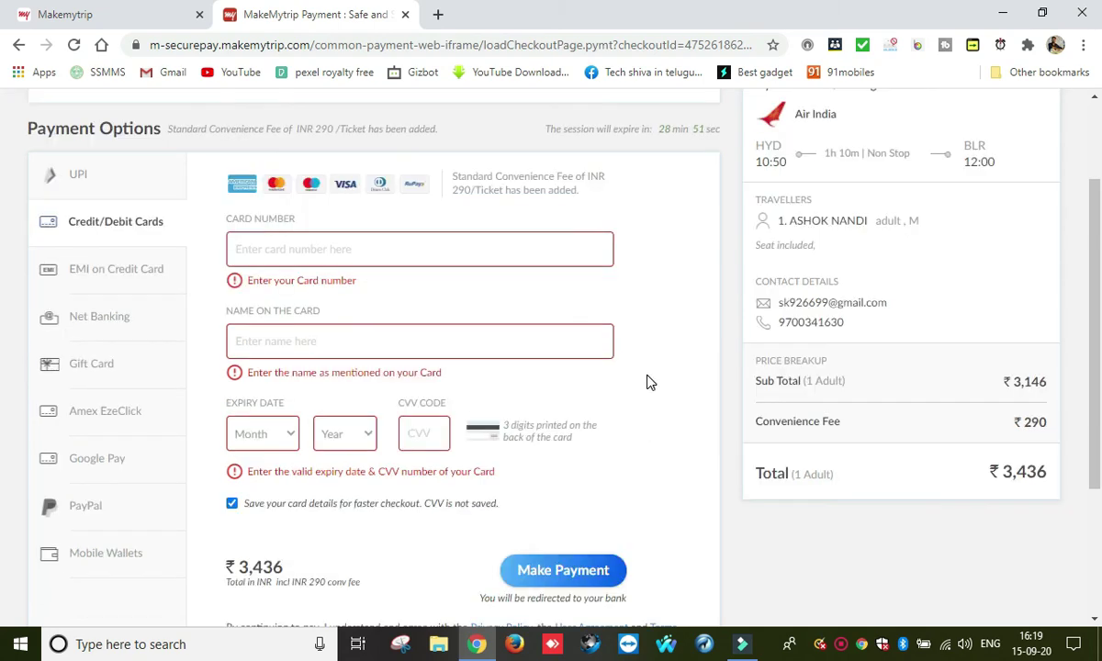
scroll(647, 382, "up", 1)
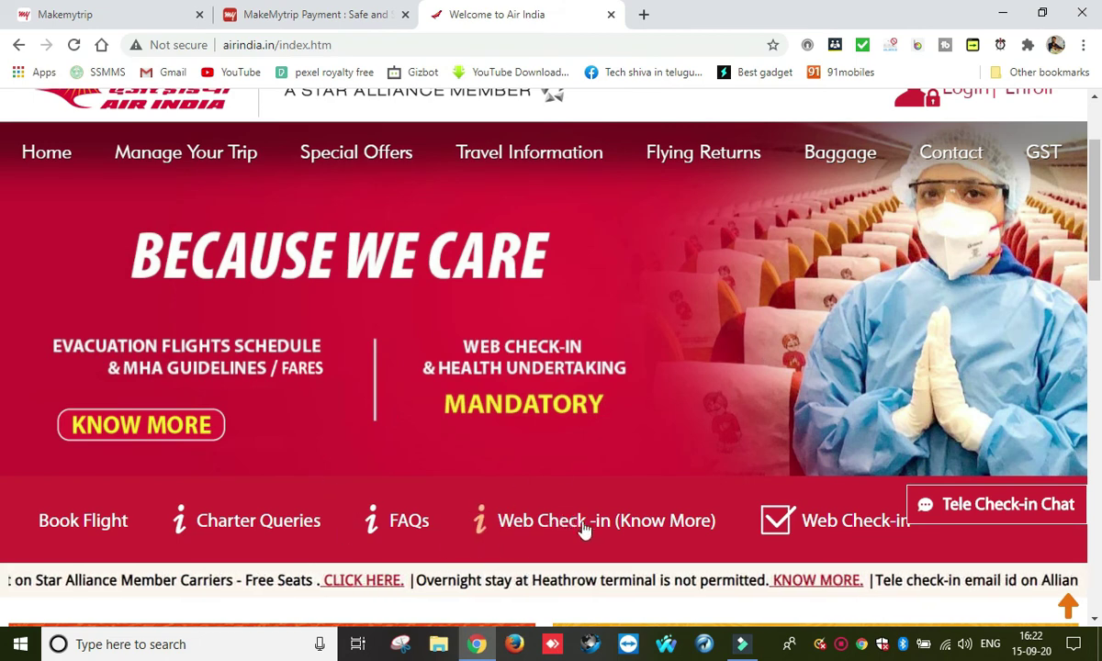
Open Air India's Web Check-in form and click into the PNR, Last Name and captcha fields.
left_click(840, 529)
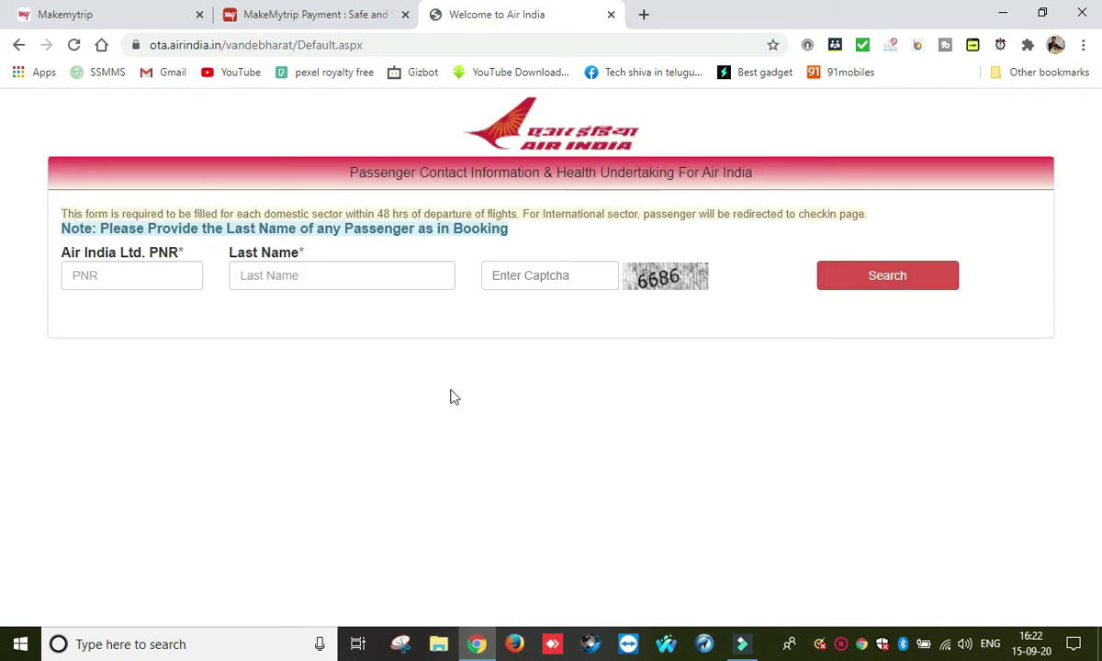
left_click(128, 280)
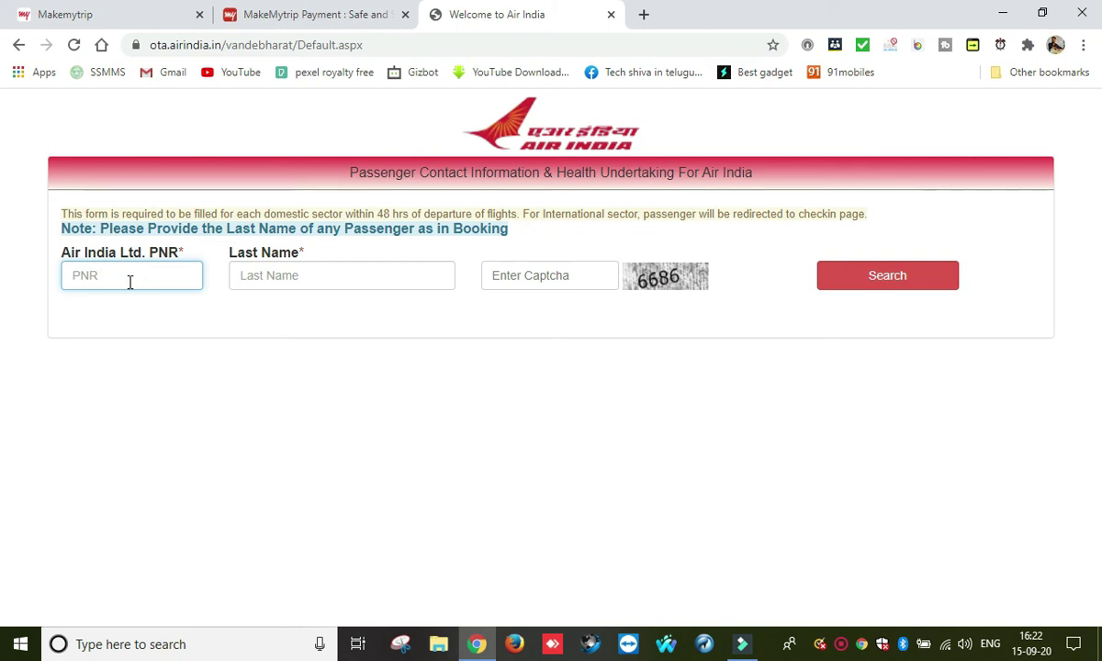
left_click(345, 274)
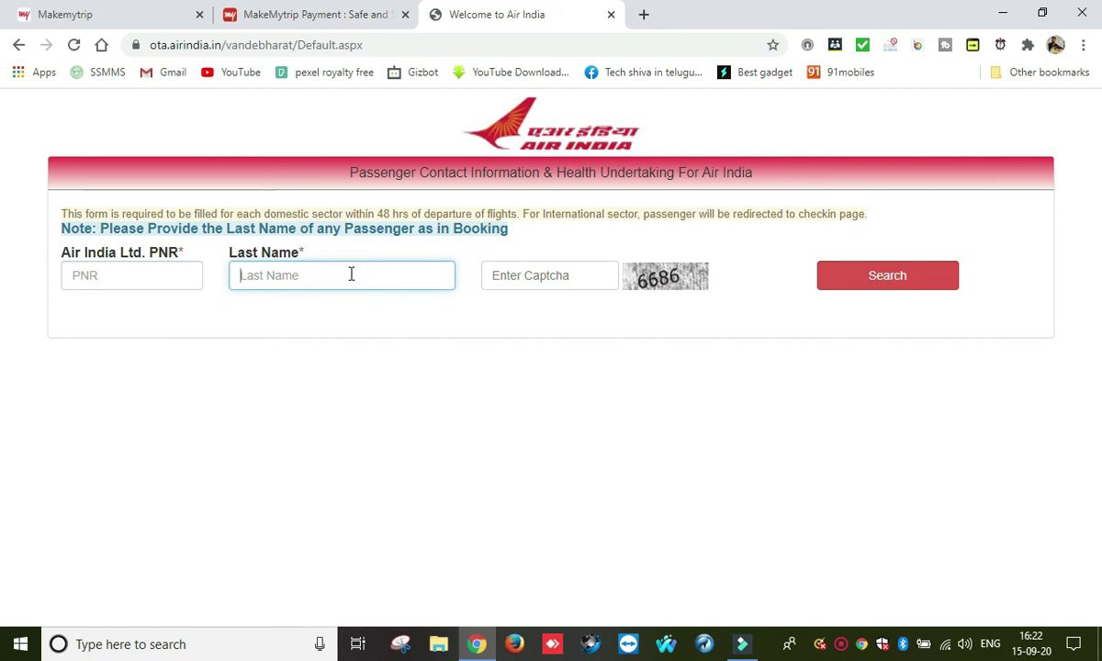
left_click(528, 281)
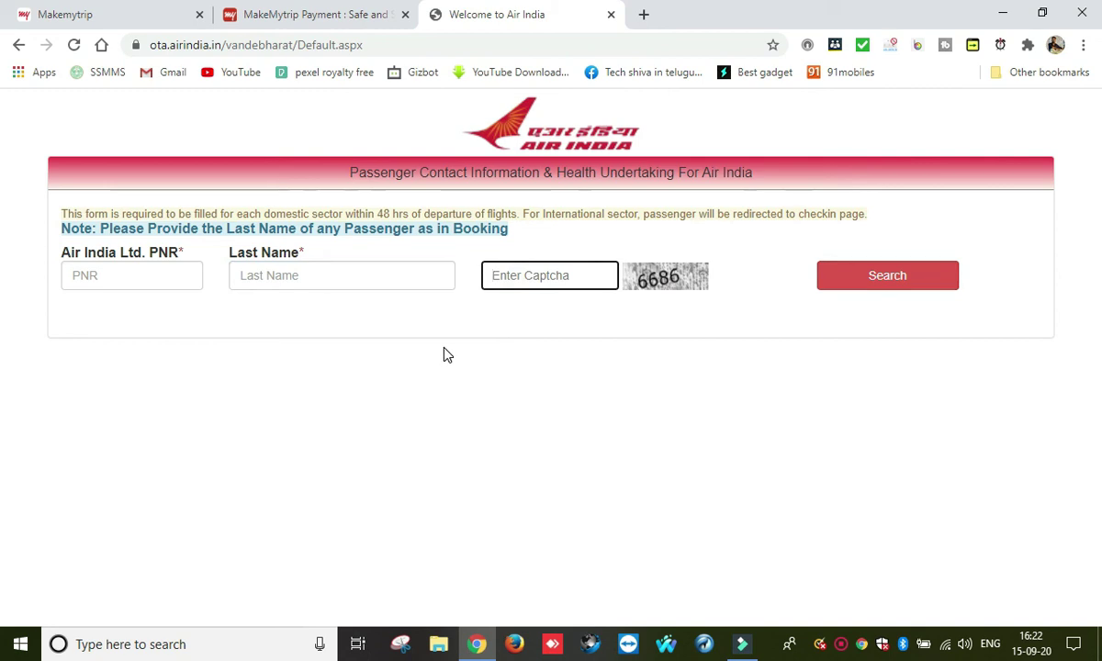